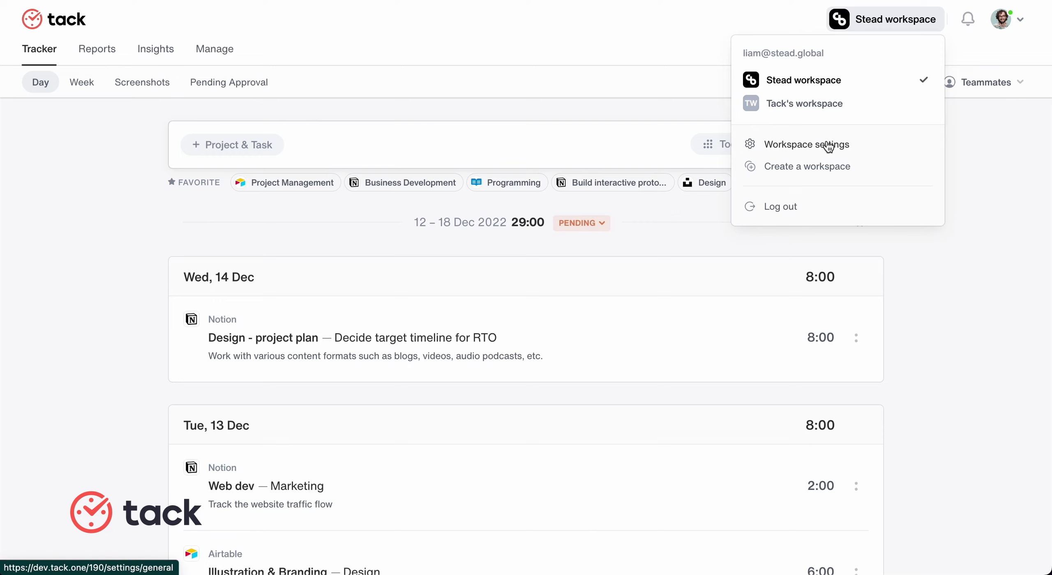
# Enable the Time off feature in the general settings of the Stead workspace
pyautogui.click(828, 146)
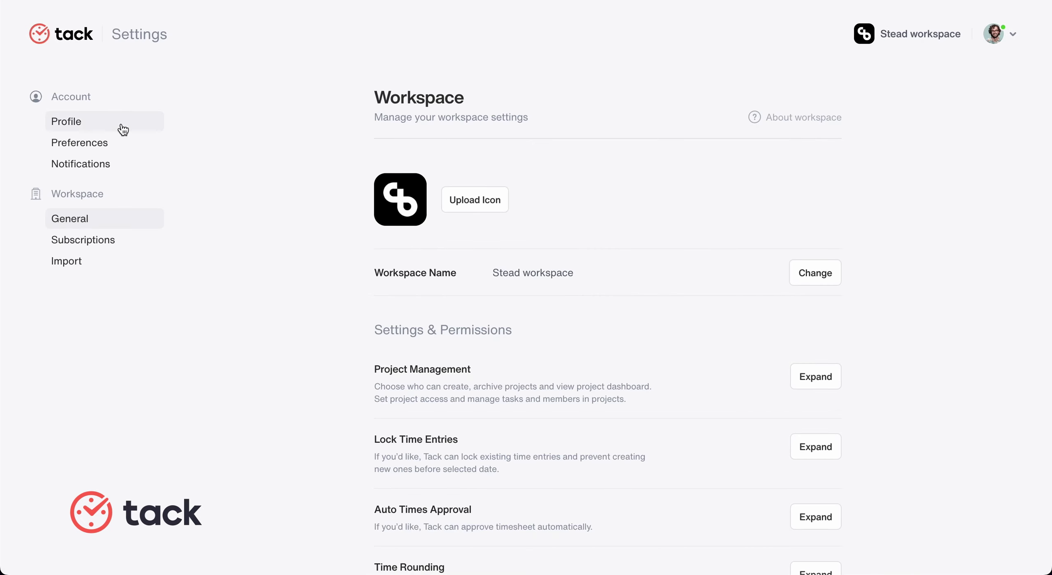
pyautogui.scroll(-10, 460, 399)
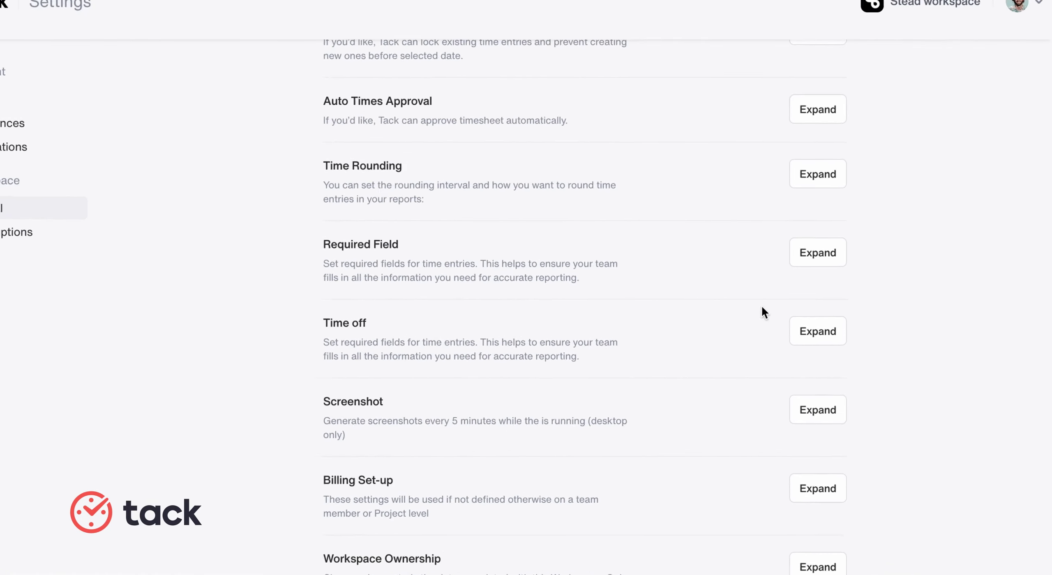
pyautogui.click(815, 331)
pyautogui.click(189, 420)
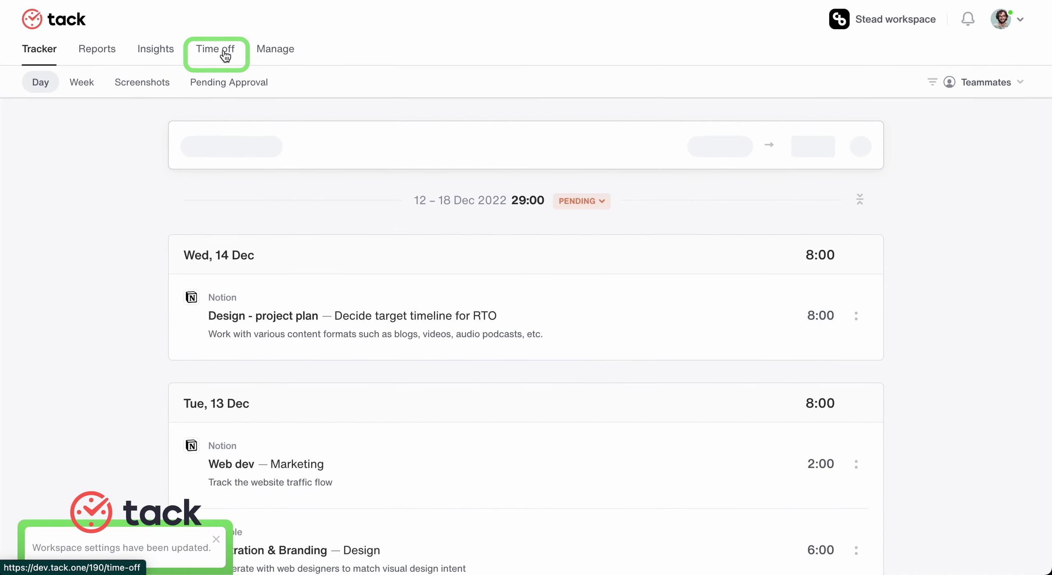
# Start a new time-off policy type named Vacation that tracks time in days
pyautogui.click(228, 57)
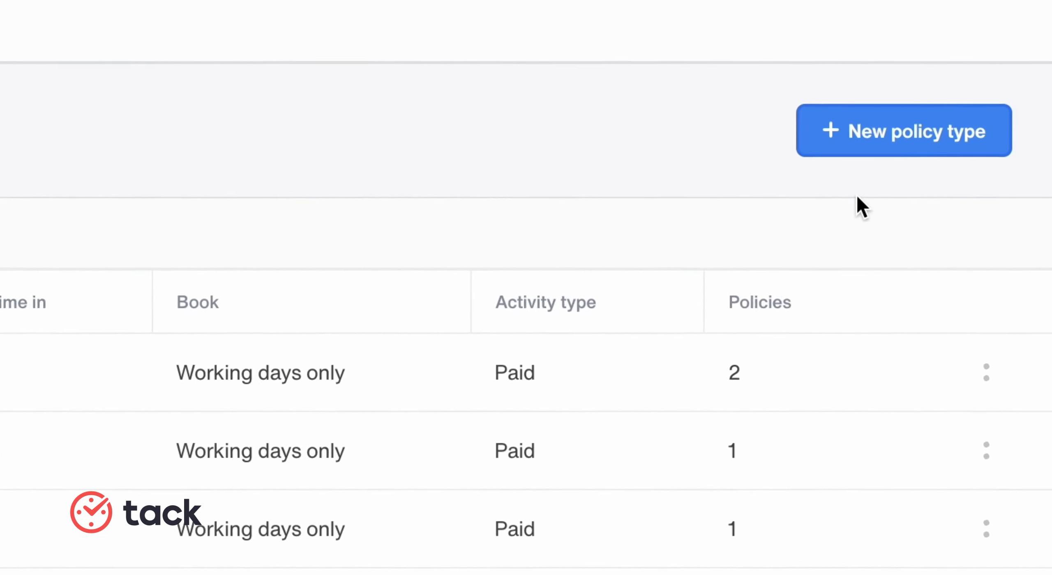
pyautogui.click(925, 144)
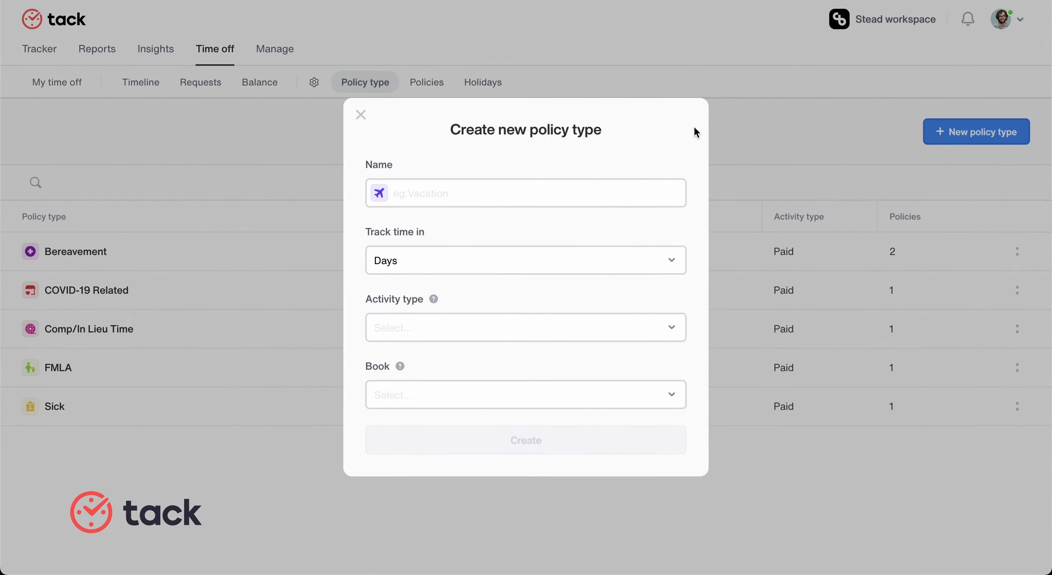
pyautogui.write('Vacation')
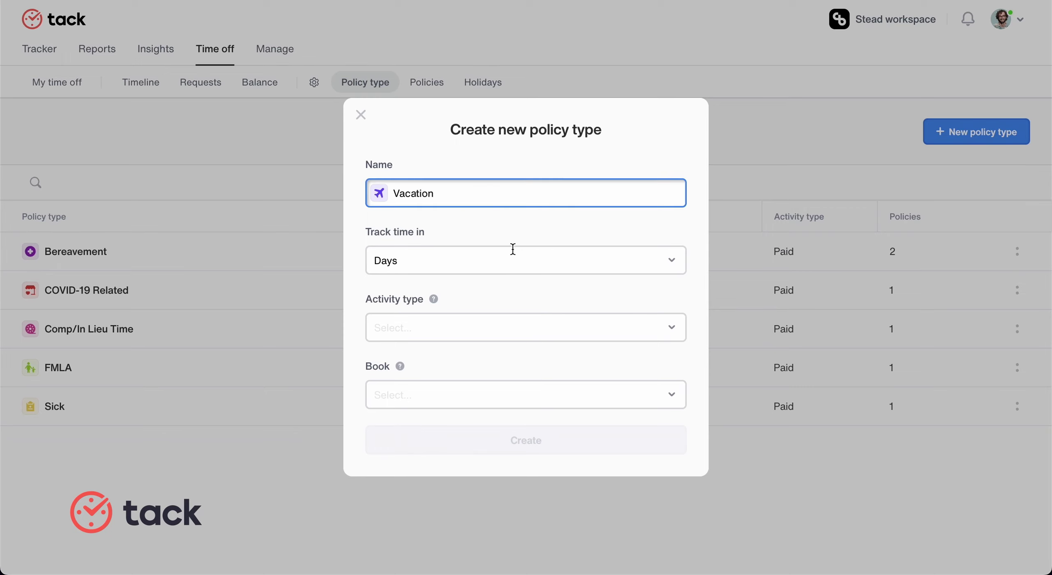
pyautogui.click(513, 249)
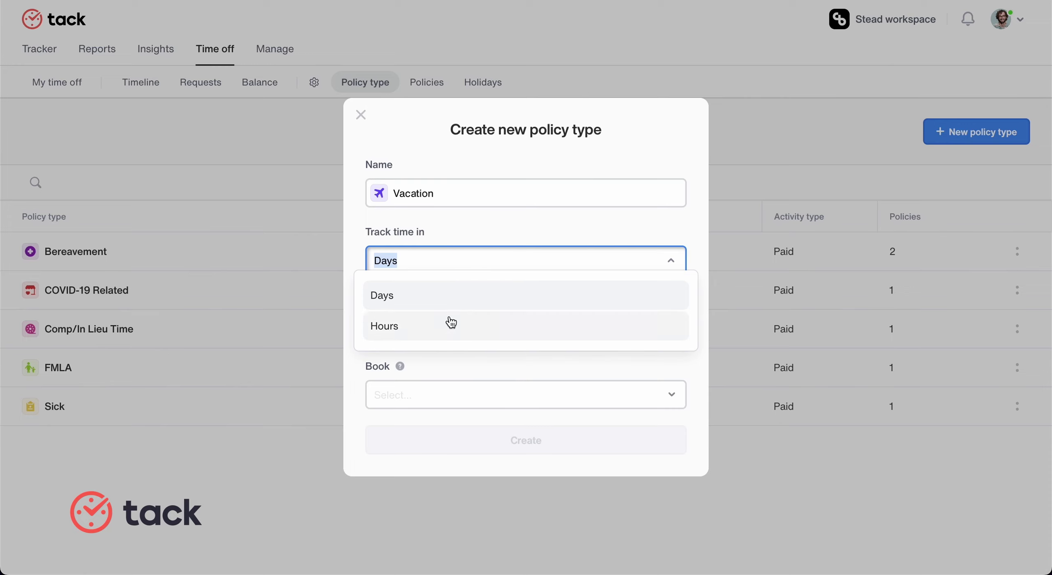
pyautogui.click(388, 302)
# Set the policy type's activity type to Paid and its booking to Working days only, and create it
pyautogui.moveTo(433, 299)
pyautogui.click(397, 331)
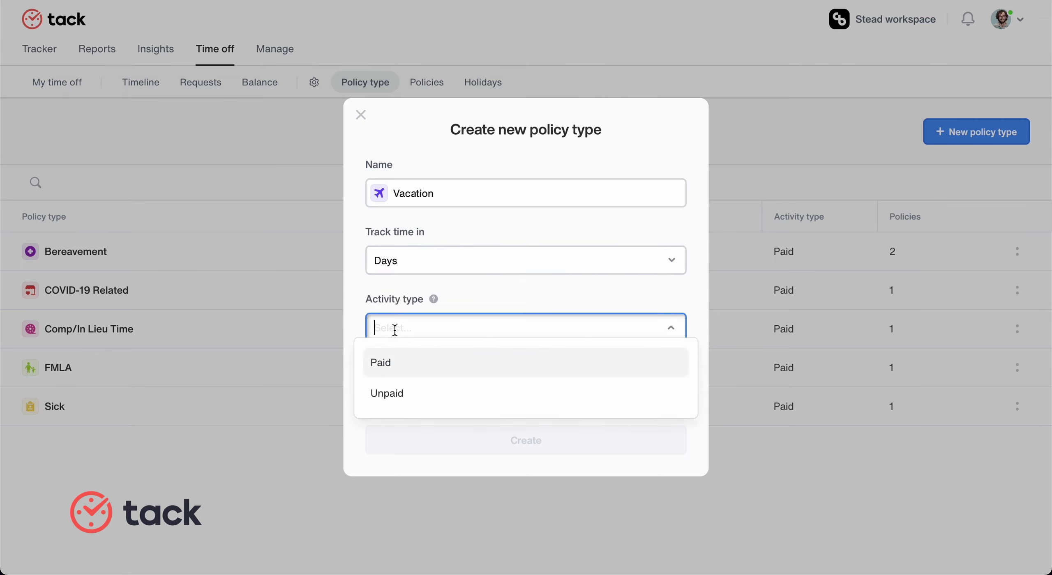
pyautogui.click(410, 363)
pyautogui.click(439, 388)
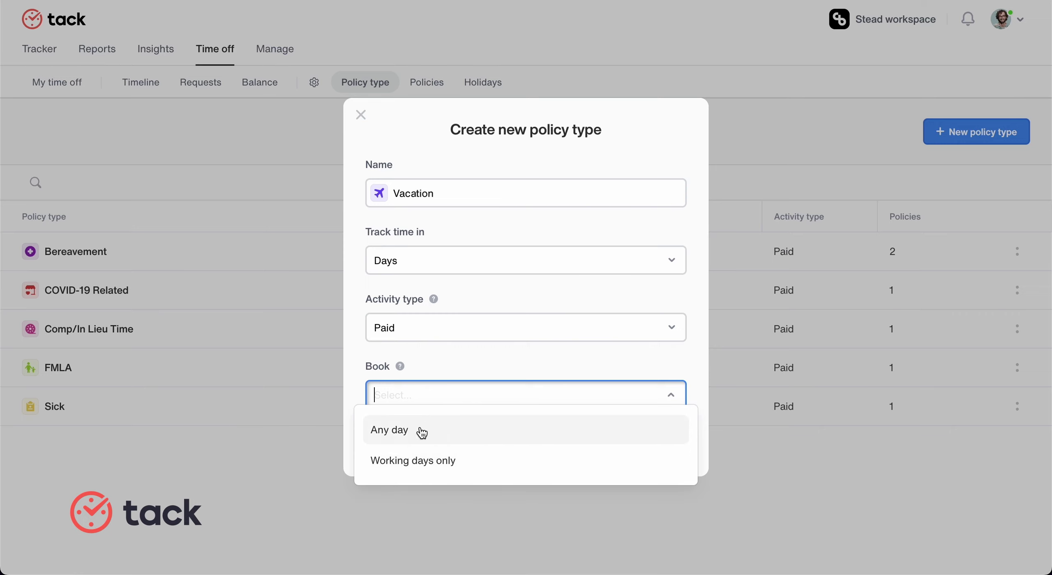
pyautogui.click(418, 471)
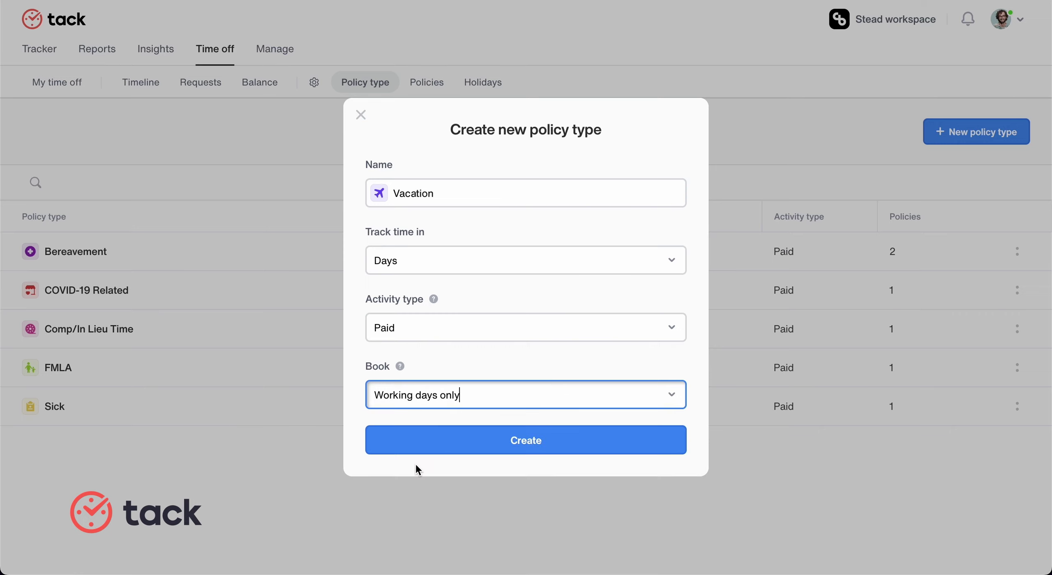
pyautogui.click(506, 441)
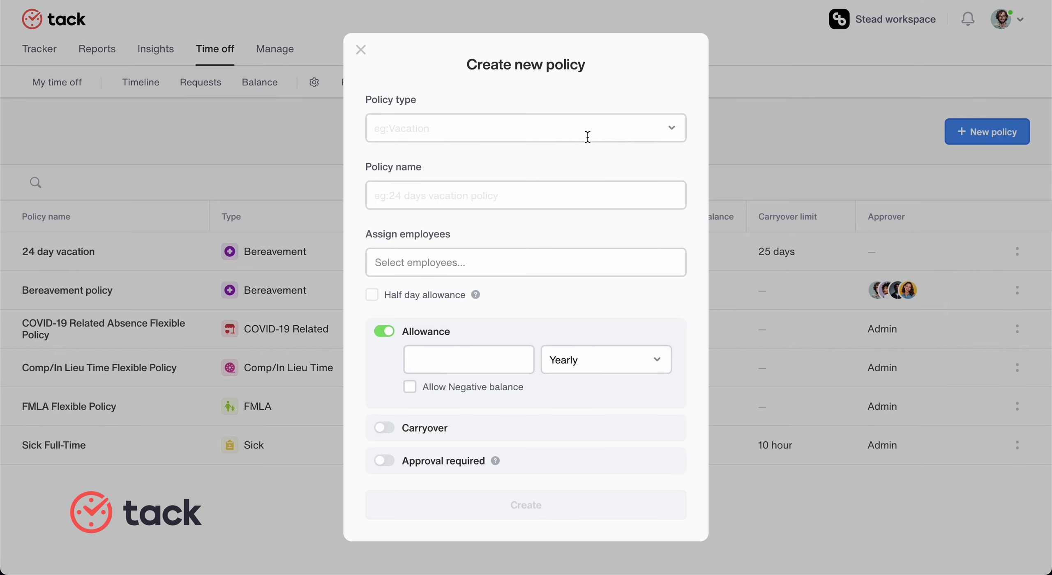
# Set the new policy's type to Vacation and name it "24 days vacation policy"
pyautogui.click(587, 133)
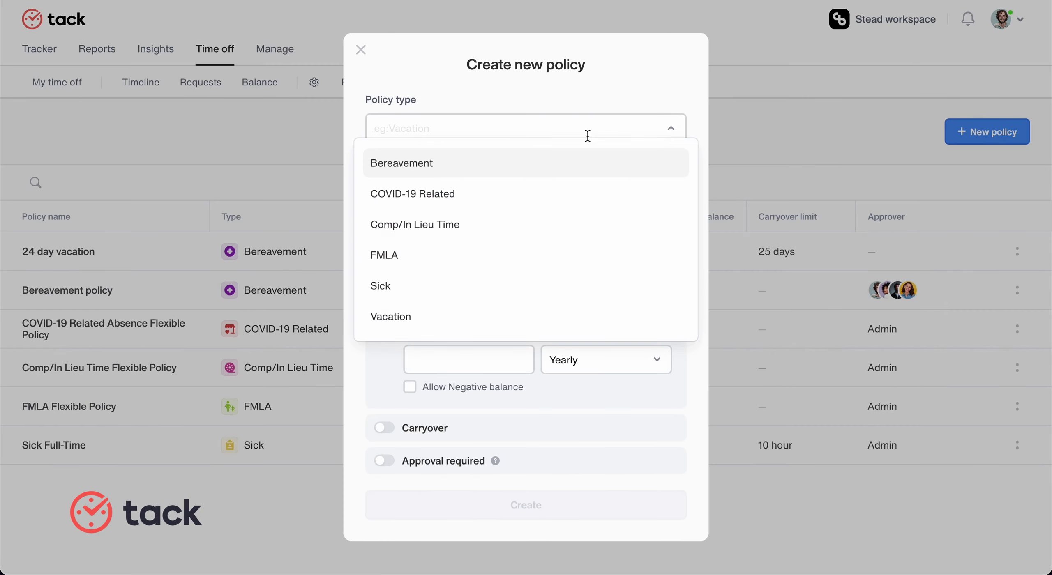
pyautogui.click(384, 323)
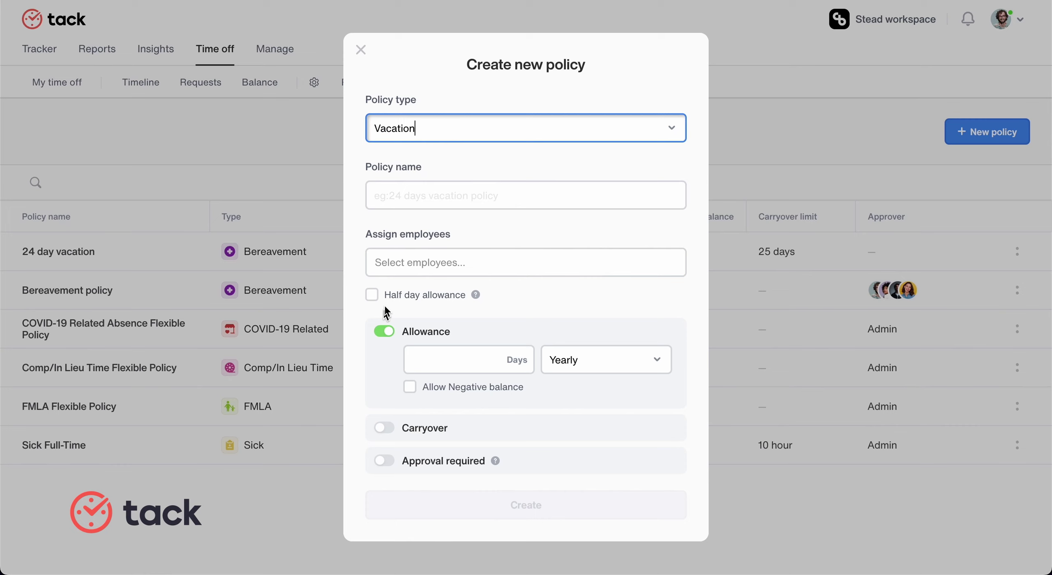
pyautogui.click(424, 205)
pyautogui.write('2')
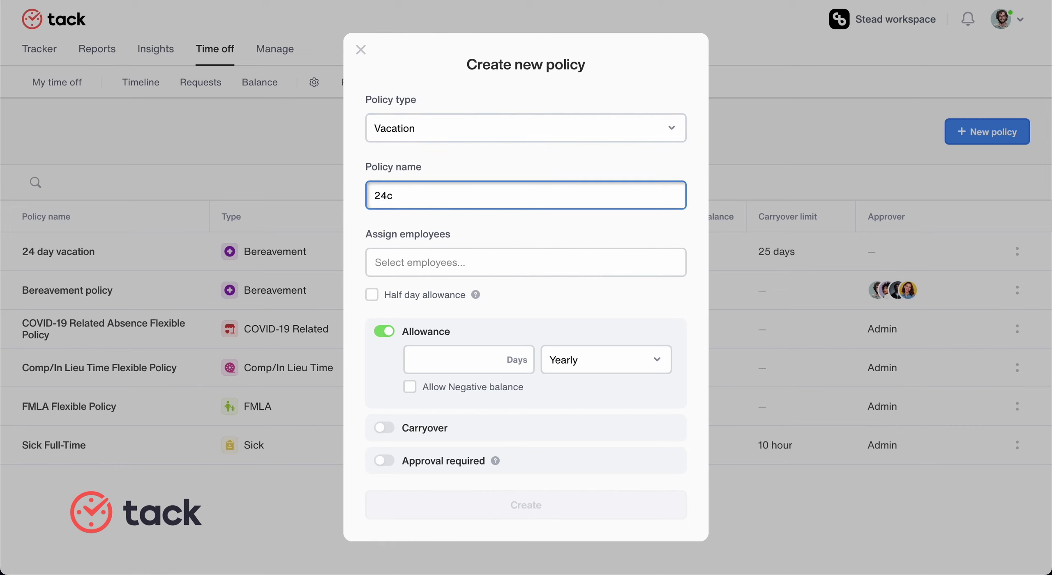
pyautogui.write('4 days vacation policy')
# Assign the last seven employees in the employee list to the new vacation policy
pyautogui.click(403, 262)
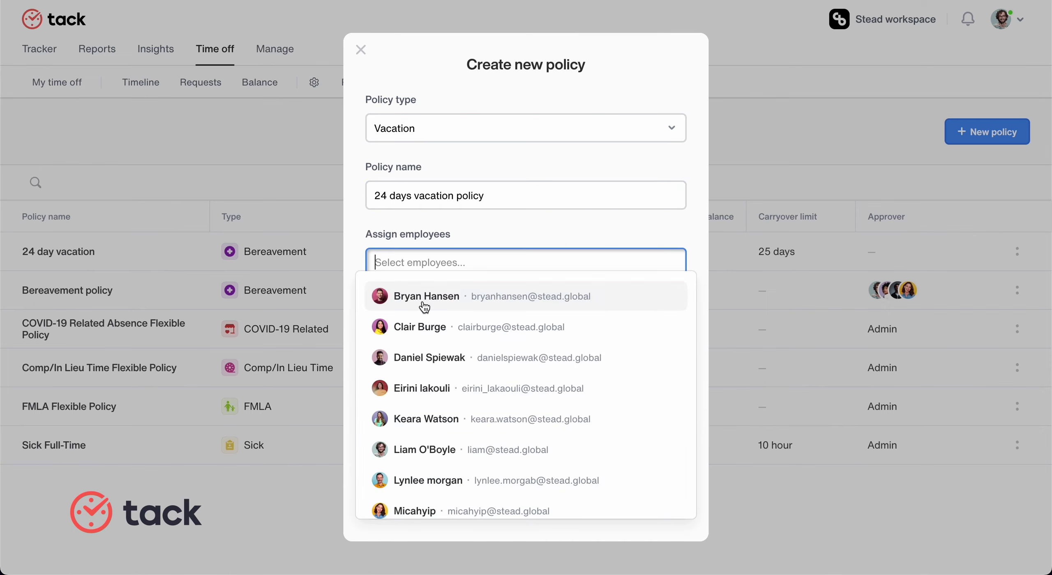
pyautogui.scroll(-3, 475, 434)
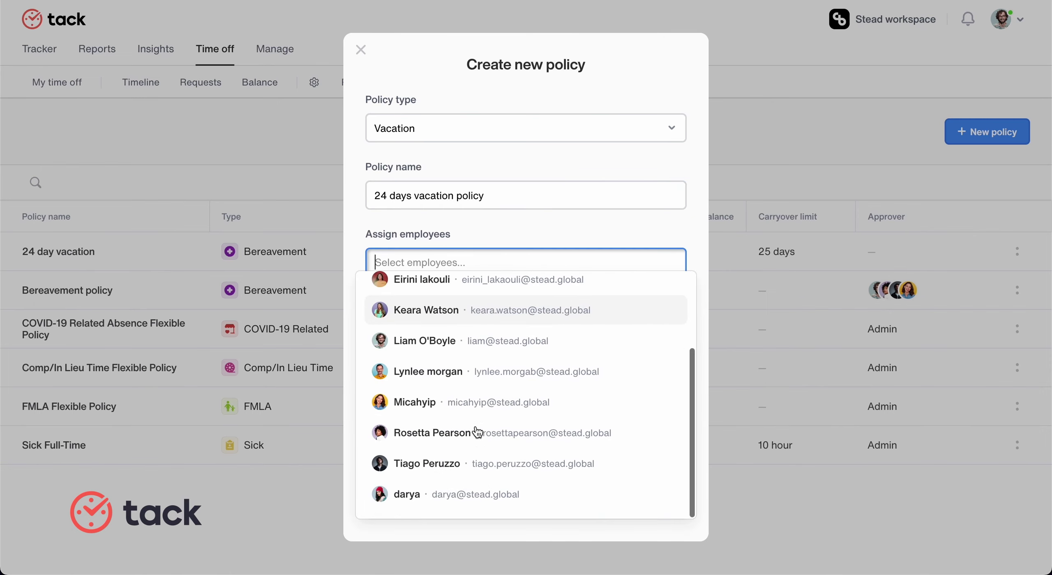
pyautogui.click(463, 492)
pyautogui.click(458, 462)
pyautogui.click(448, 432)
pyautogui.click(446, 424)
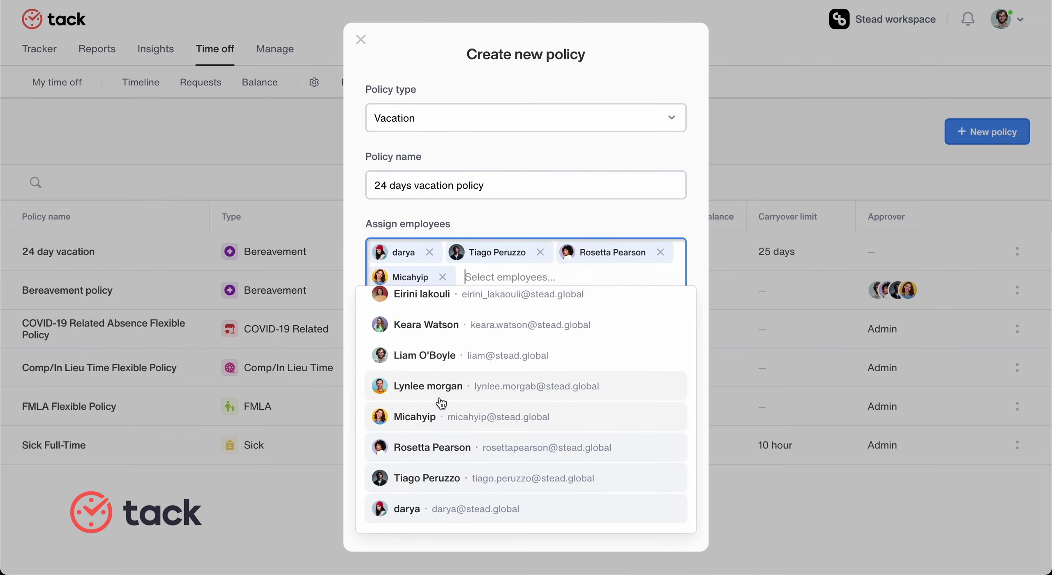
pyautogui.click(440, 393)
pyautogui.click(438, 377)
pyautogui.click(436, 356)
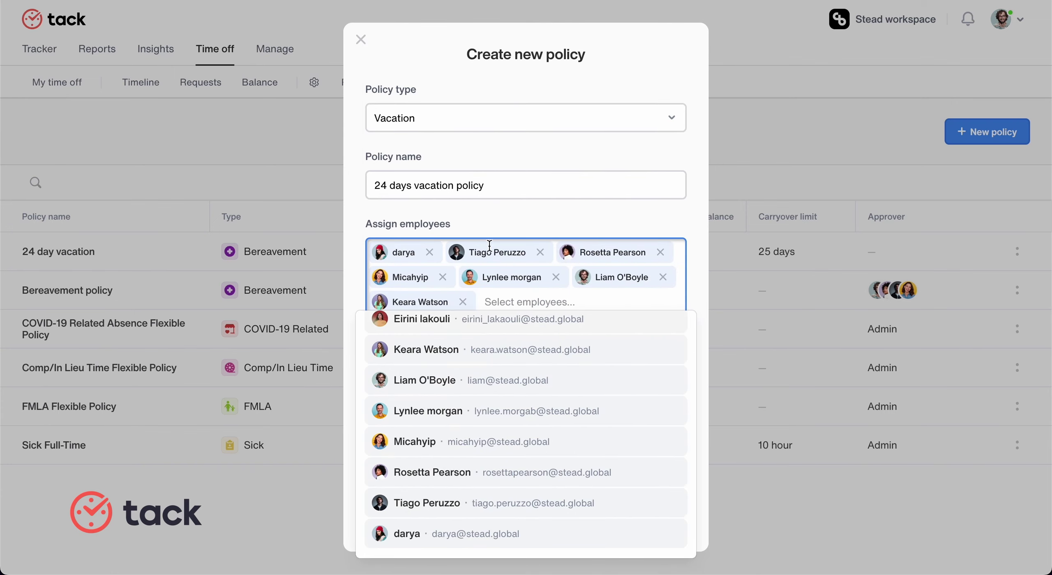
pyautogui.click(490, 232)
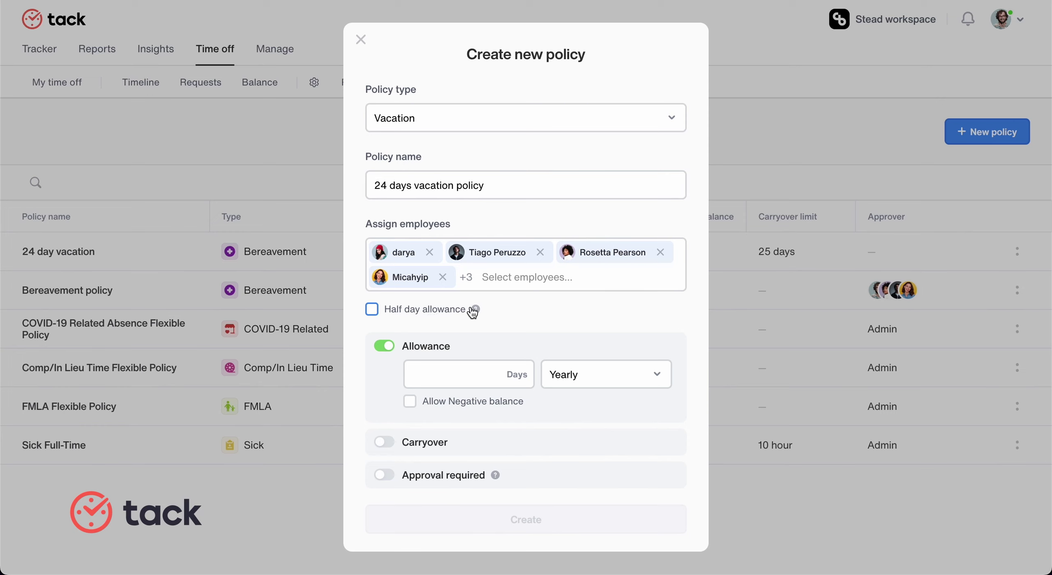
# Allow half-day time off in the policy and set its allowance to 20 days yearly
pyautogui.moveTo(476, 315)
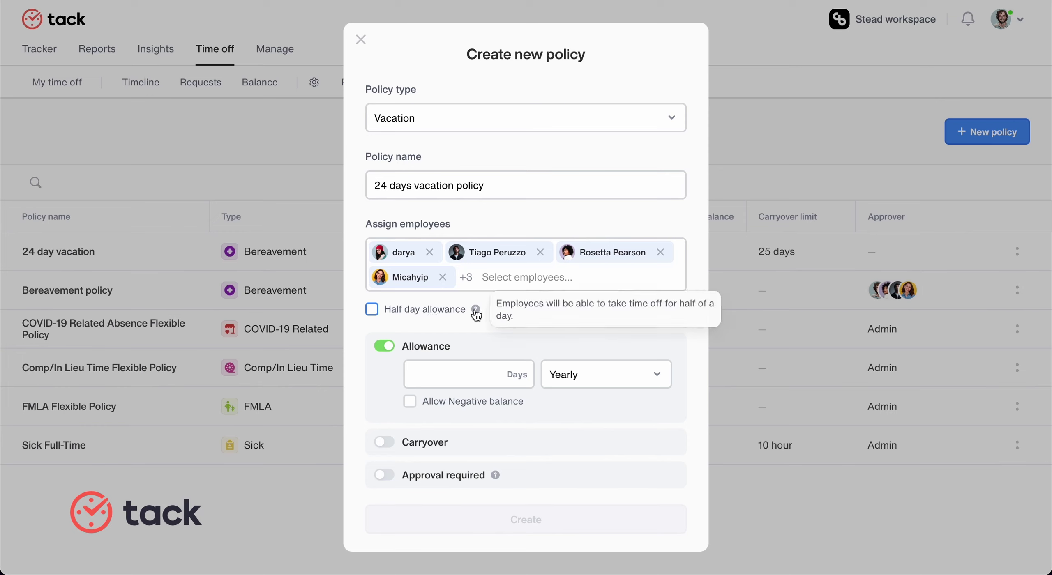
pyautogui.click(372, 311)
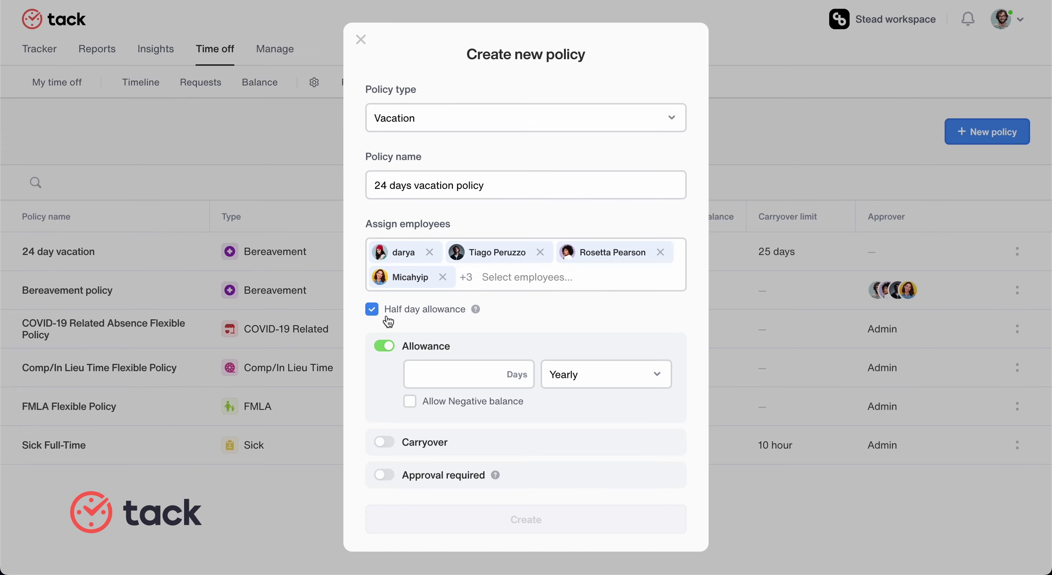
pyautogui.click(447, 372)
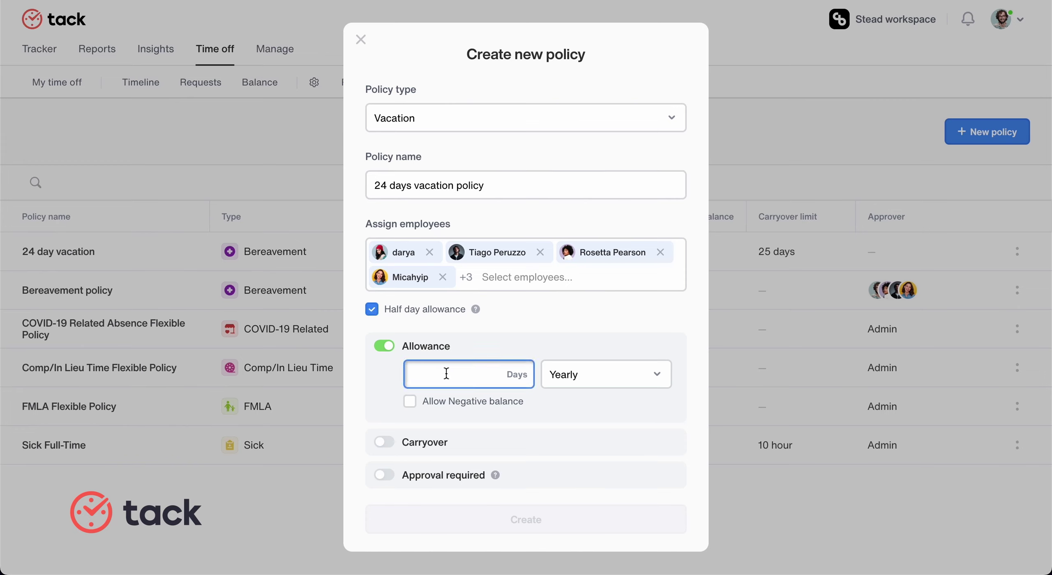
pyautogui.write('20')
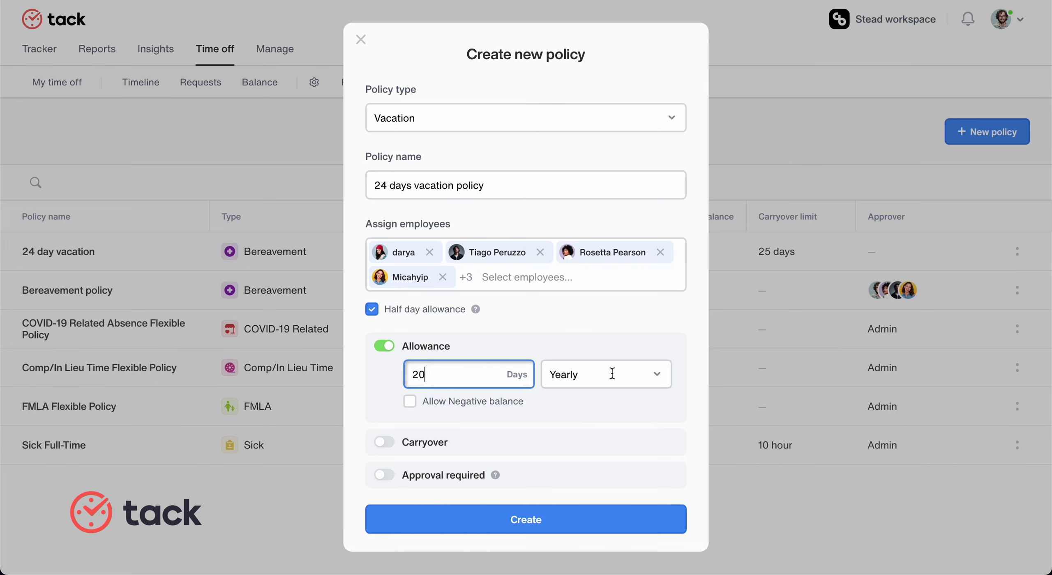
pyautogui.click(613, 374)
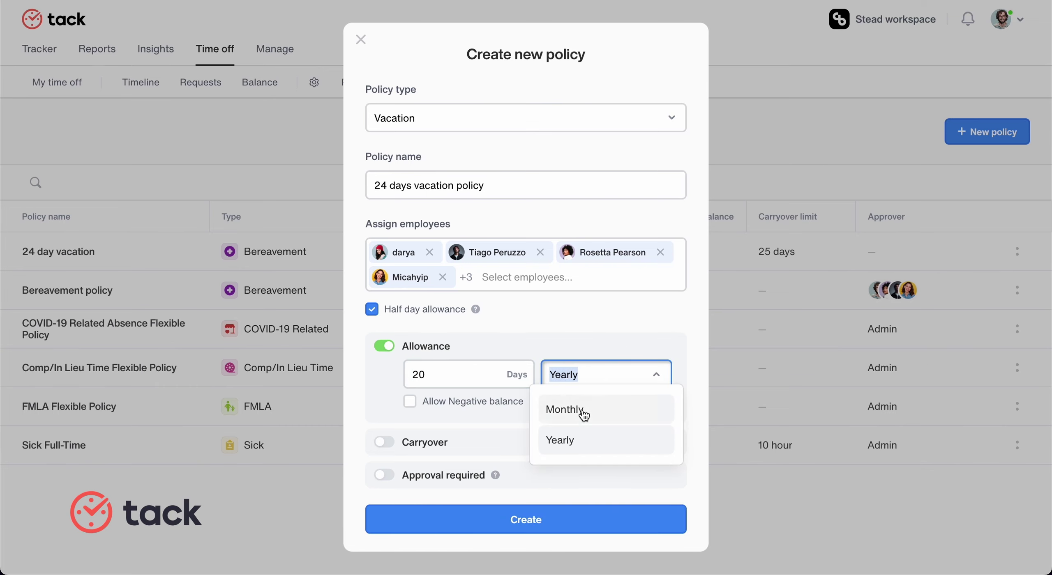
pyautogui.click(581, 443)
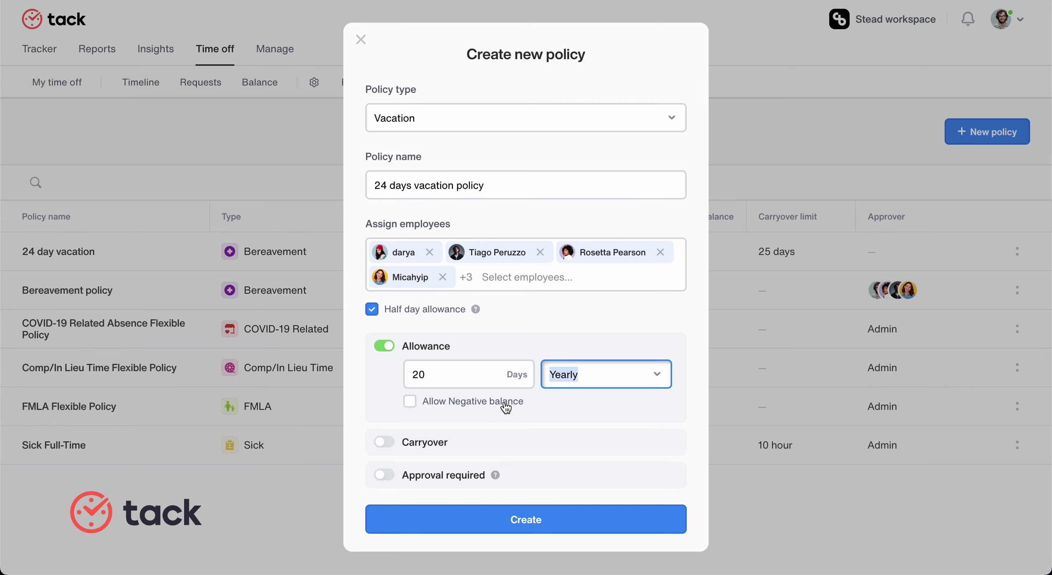
# Enable carryover for the policy with a limit of 5 days
pyautogui.click(391, 445)
pyautogui.scroll(-3, 393, 448)
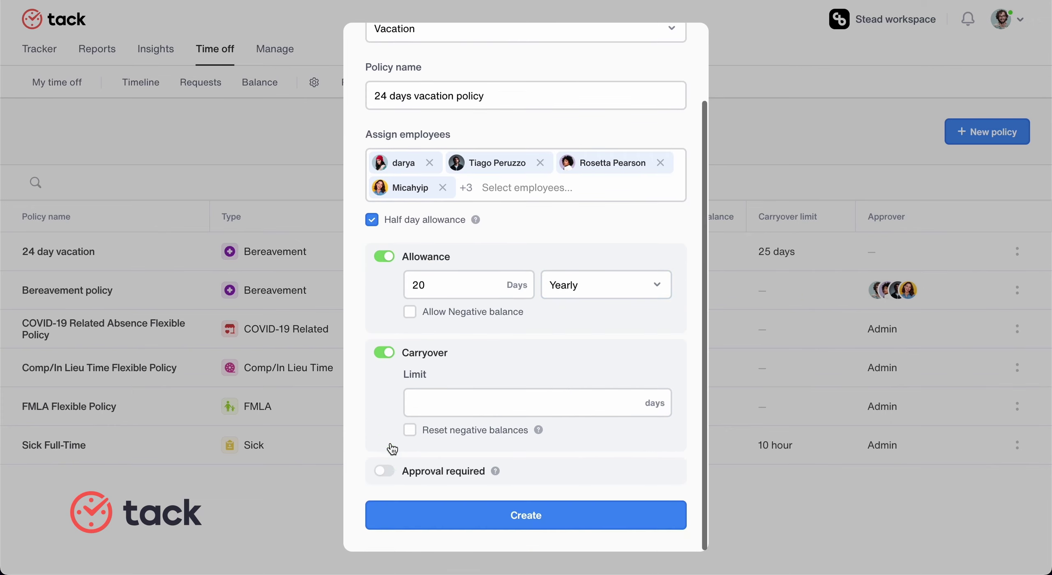
pyautogui.click(430, 410)
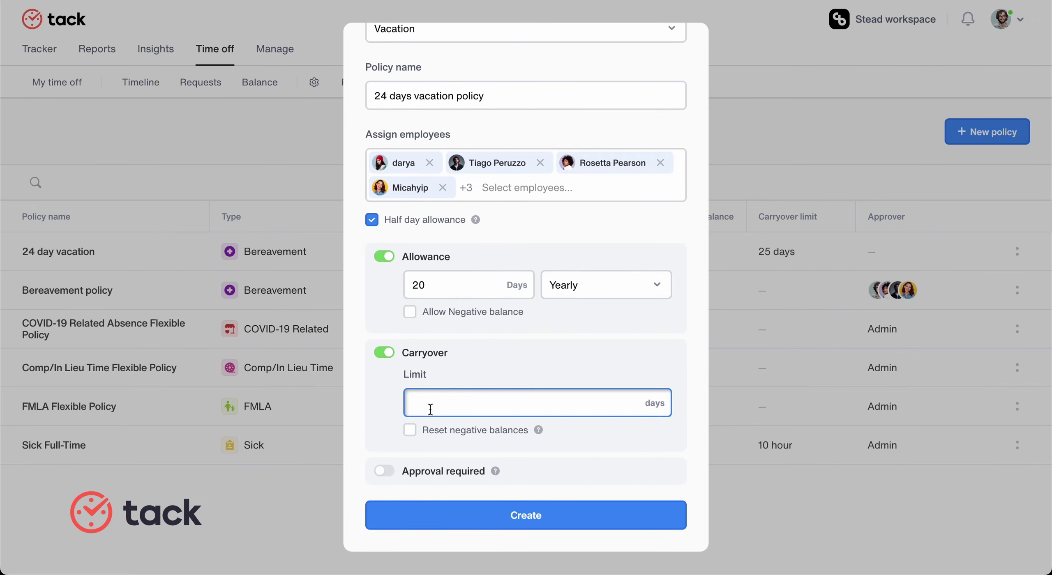
pyautogui.click(399, 442)
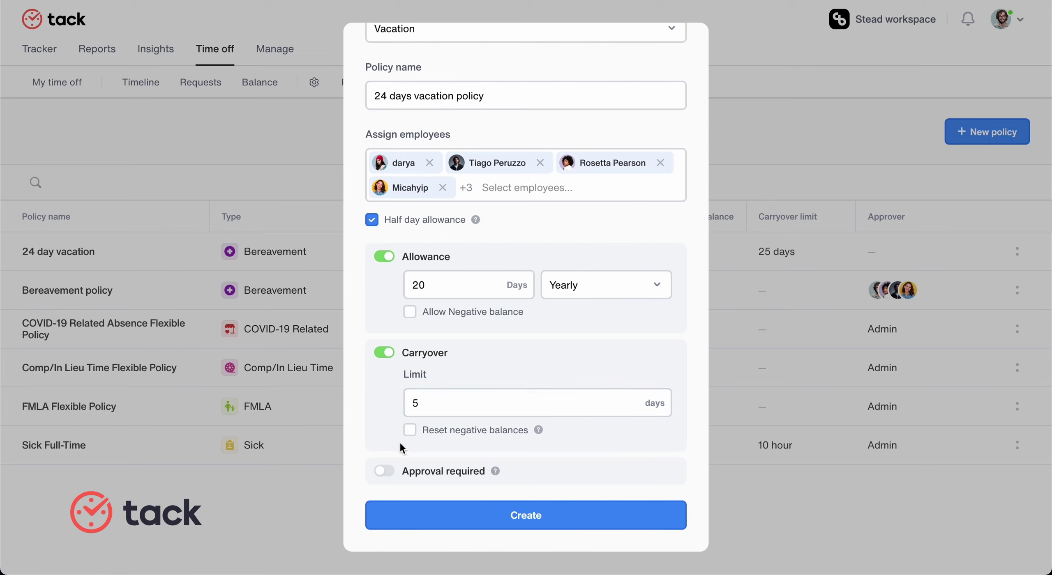
# Require approval for the policy, select the sixth employee in the list as its approver, and create the policy
pyautogui.click(384, 472)
pyautogui.scroll(-2, 388, 474)
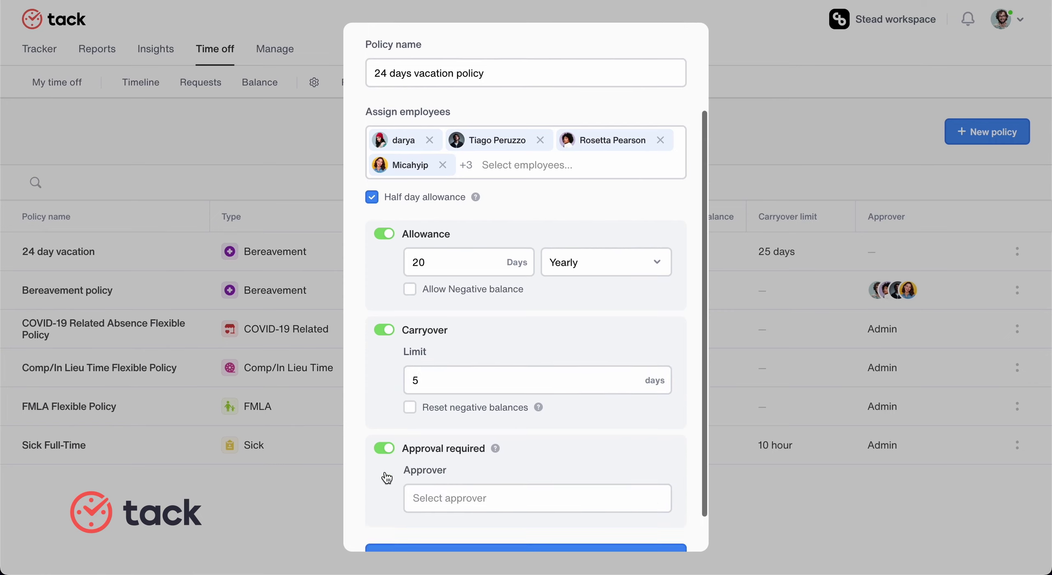
pyautogui.click(431, 457)
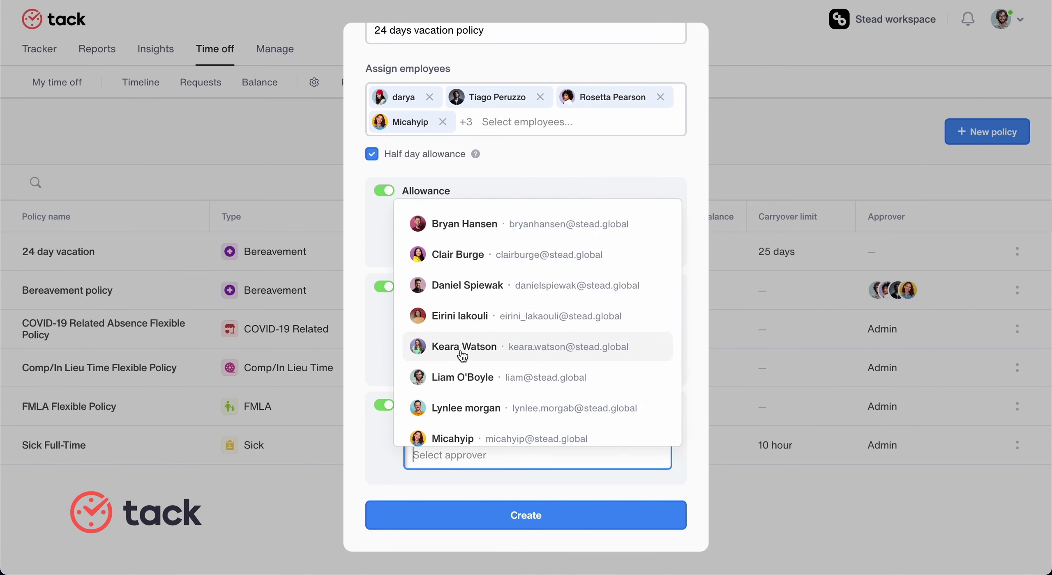
pyautogui.scroll(-2, 462, 351)
pyautogui.click(469, 318)
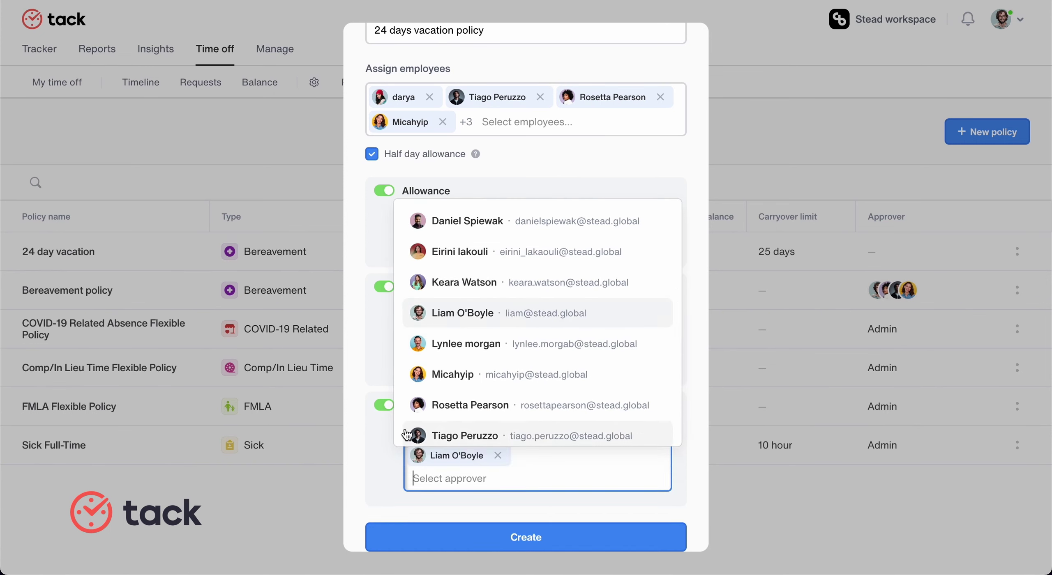
pyautogui.scroll(2, 448, 317)
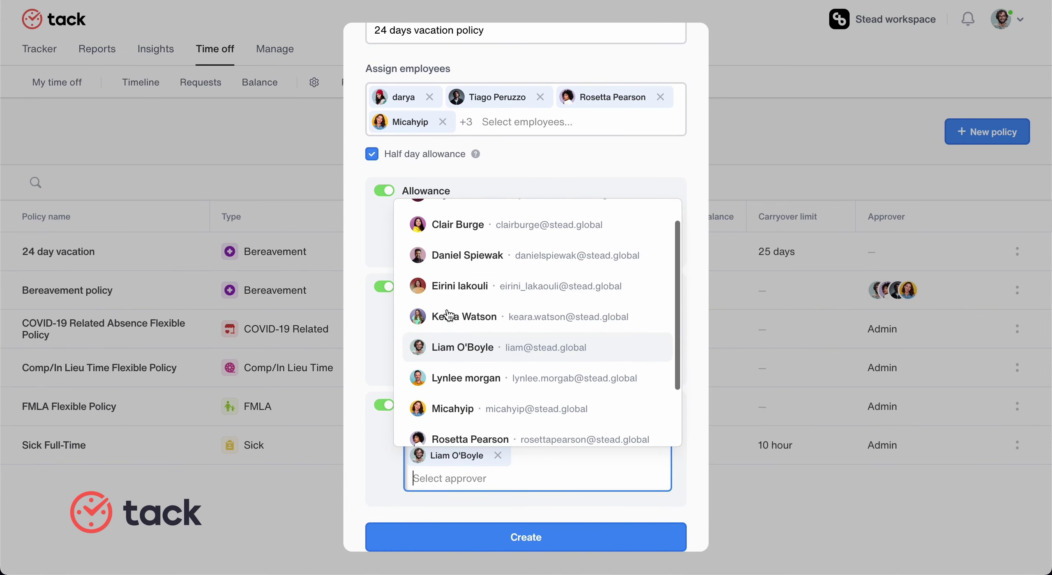
pyautogui.click(386, 459)
pyautogui.scroll(-1, 538, 504)
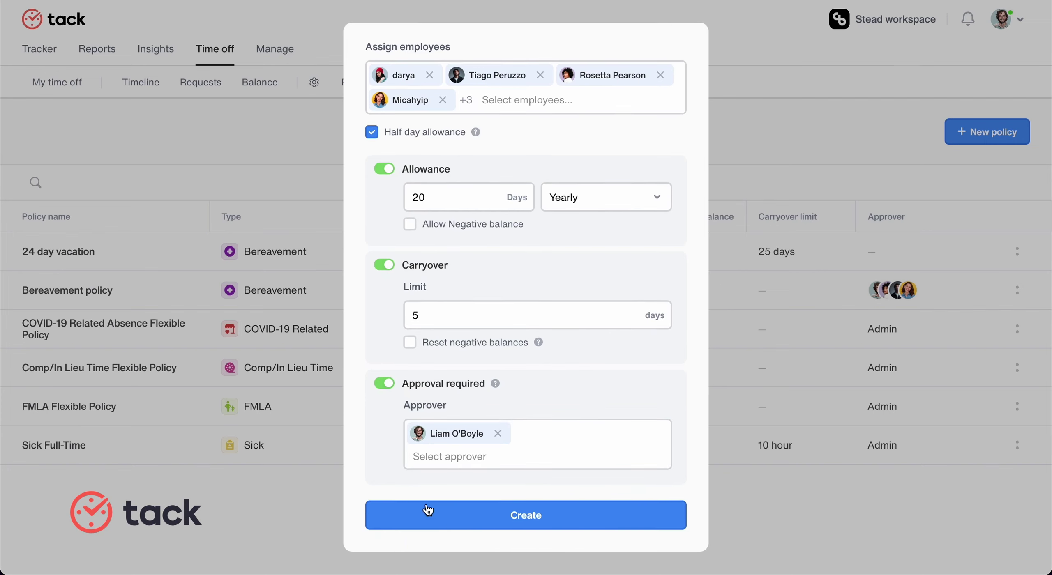
pyautogui.moveTo(497, 385)
pyautogui.click(511, 516)
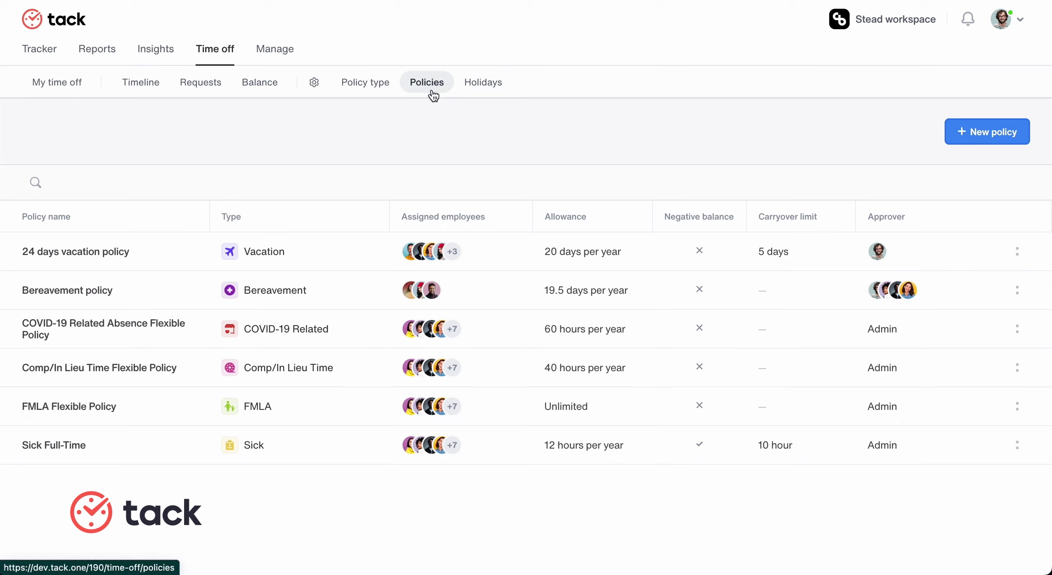
pyautogui.click(1017, 251)
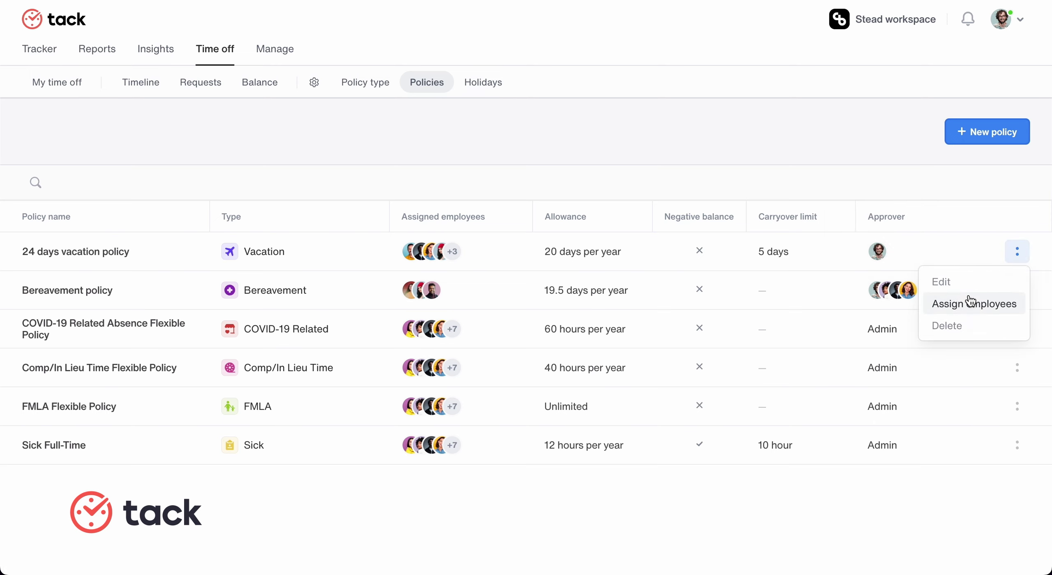
pyautogui.click(967, 325)
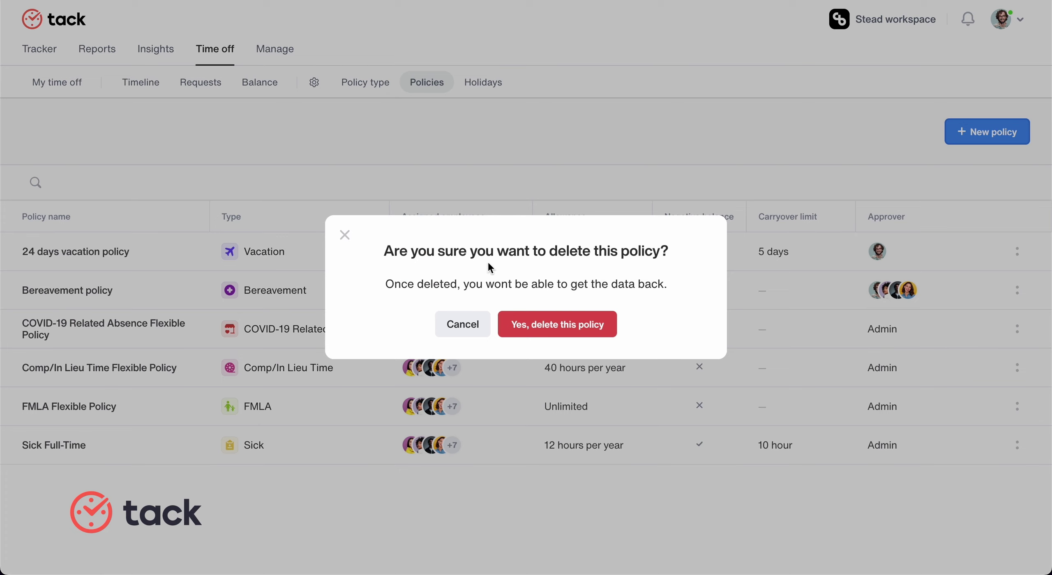
pyautogui.click(463, 326)
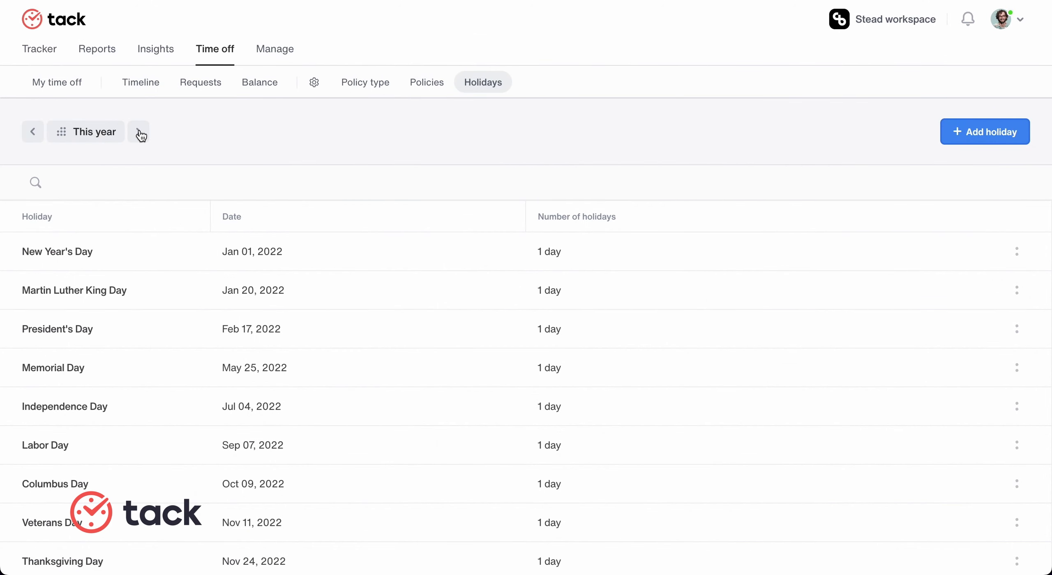
# Add a holiday named New Year's Day for 2023, dated 01/01/2023
pyautogui.click(140, 134)
pyautogui.click(959, 144)
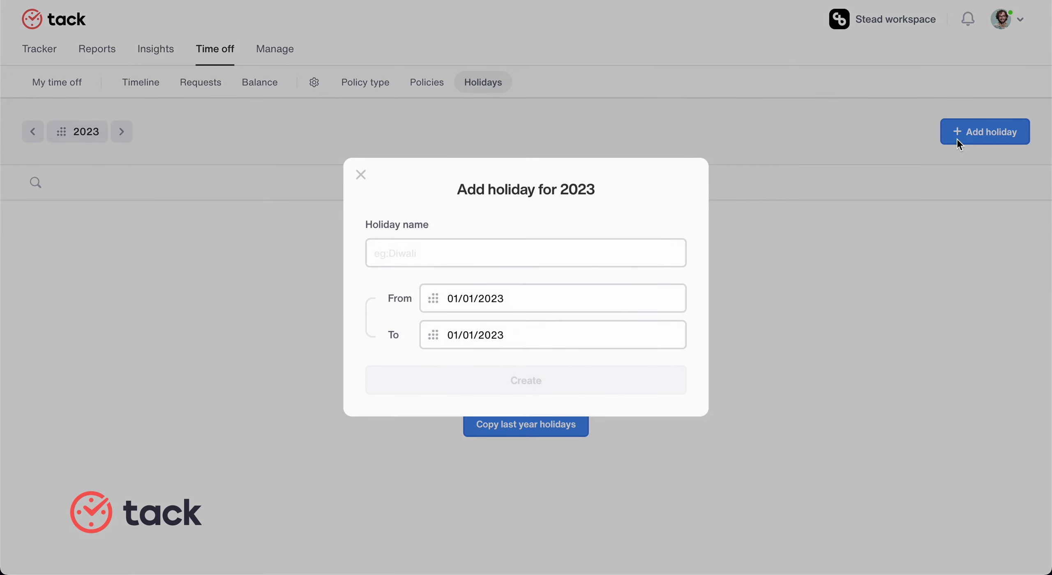
pyautogui.click(561, 248)
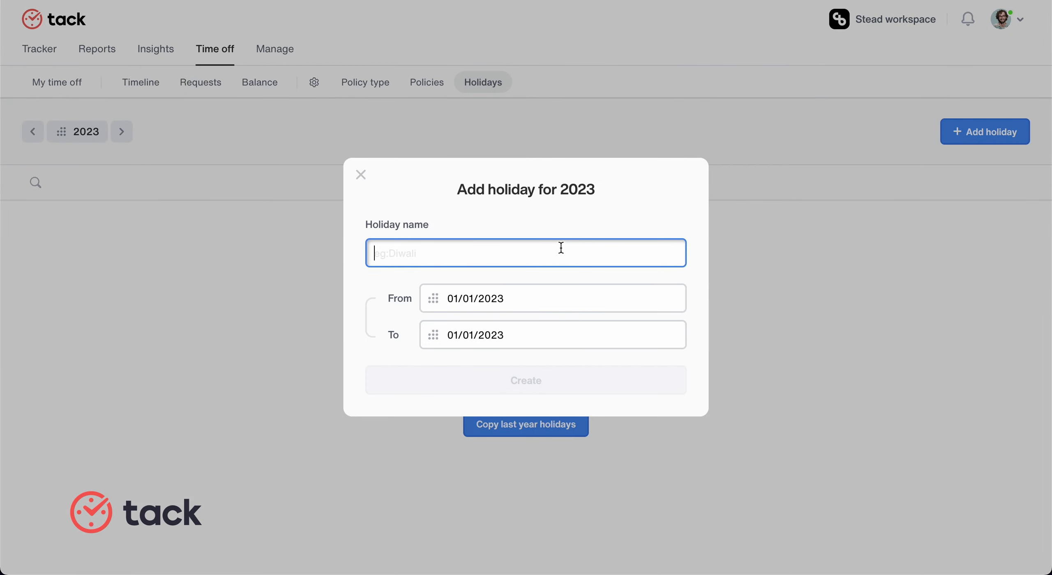
pyautogui.write("New Year's Day")
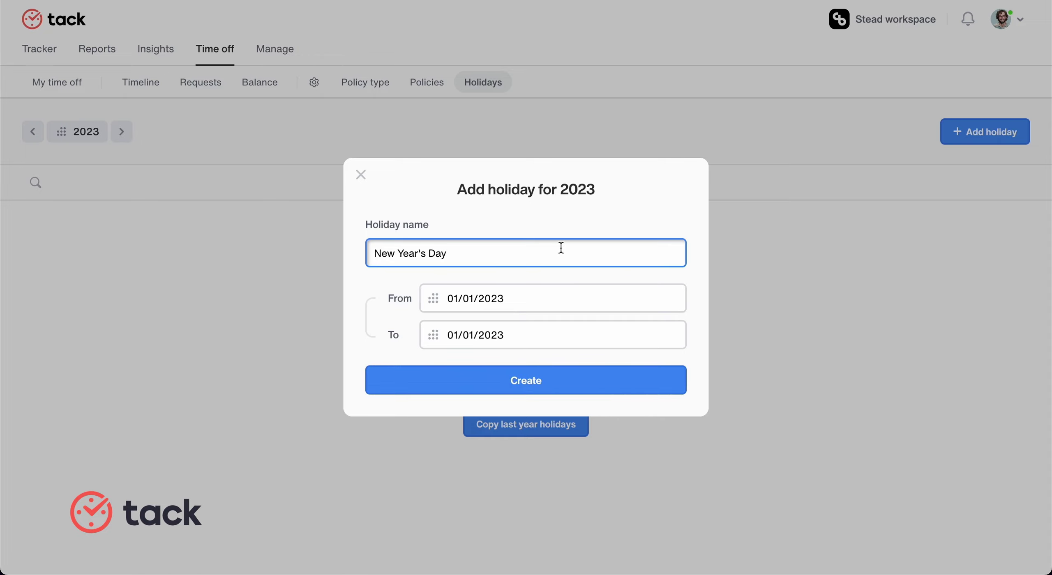
pyautogui.click(434, 299)
pyautogui.click(607, 403)
pyautogui.click(576, 385)
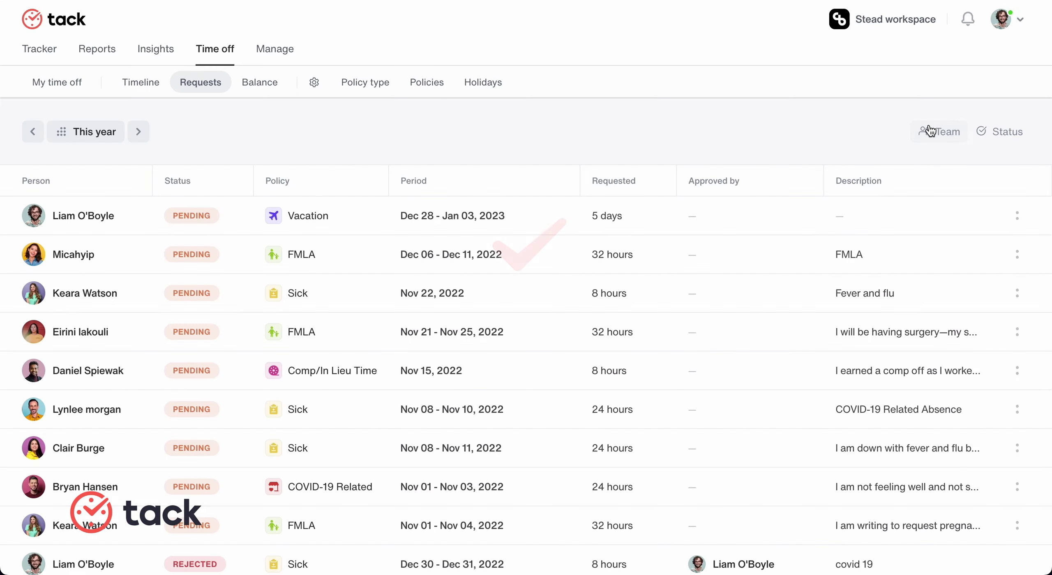
# Browse the team filter of the time off requests and open the Dec 28 - Jan 03 vacation request for review
pyautogui.click(933, 131)
pyautogui.scroll(-3, 855, 325)
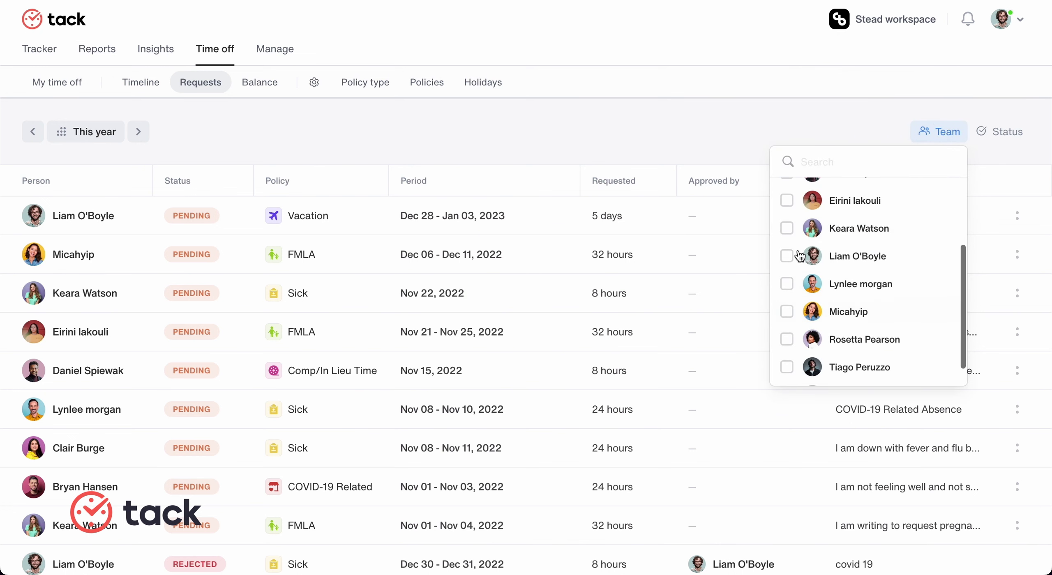
pyautogui.click(728, 138)
pyautogui.click(1017, 217)
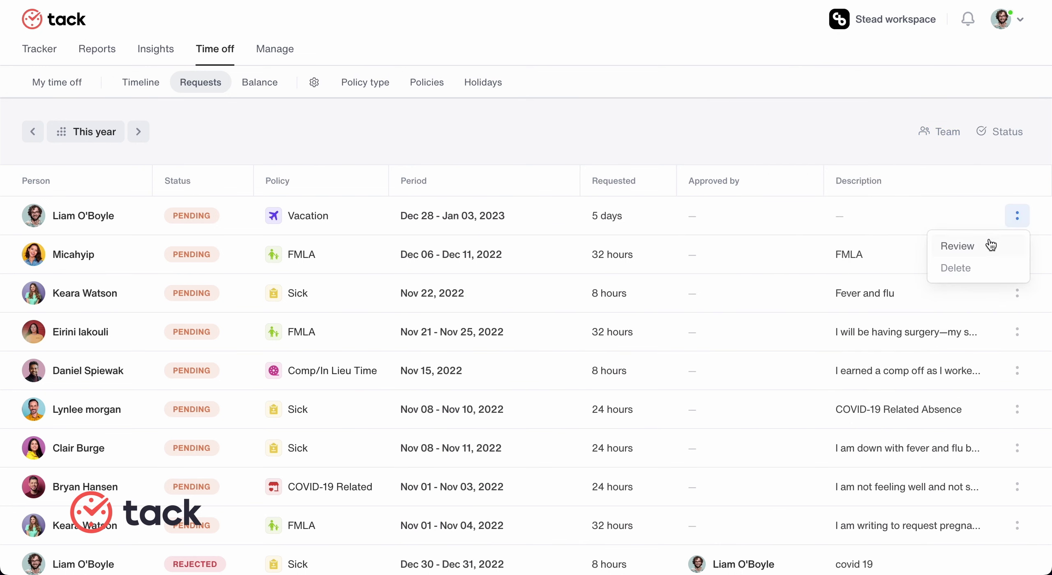
pyautogui.click(957, 246)
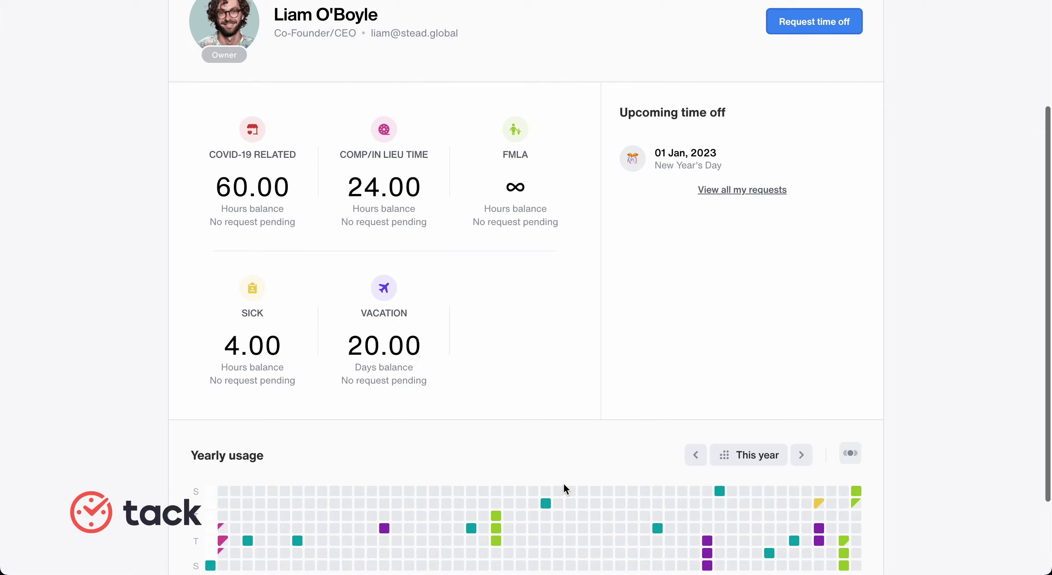
# Start a time off request under the Vacation policy from 28/12/2022 to 03/01/2023
pyautogui.scroll(-2, 563, 482)
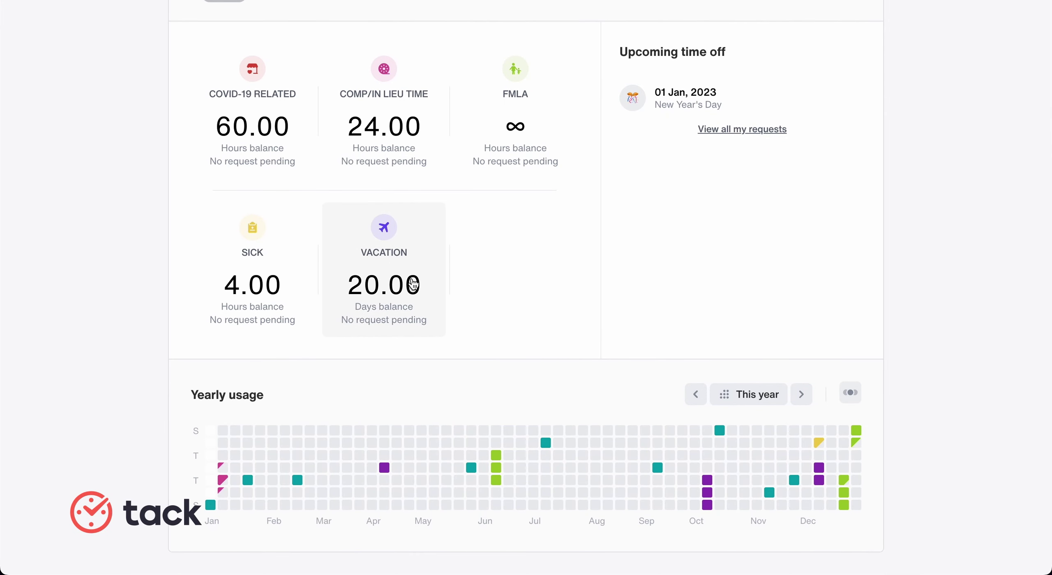
pyautogui.scroll(5, 401, 289)
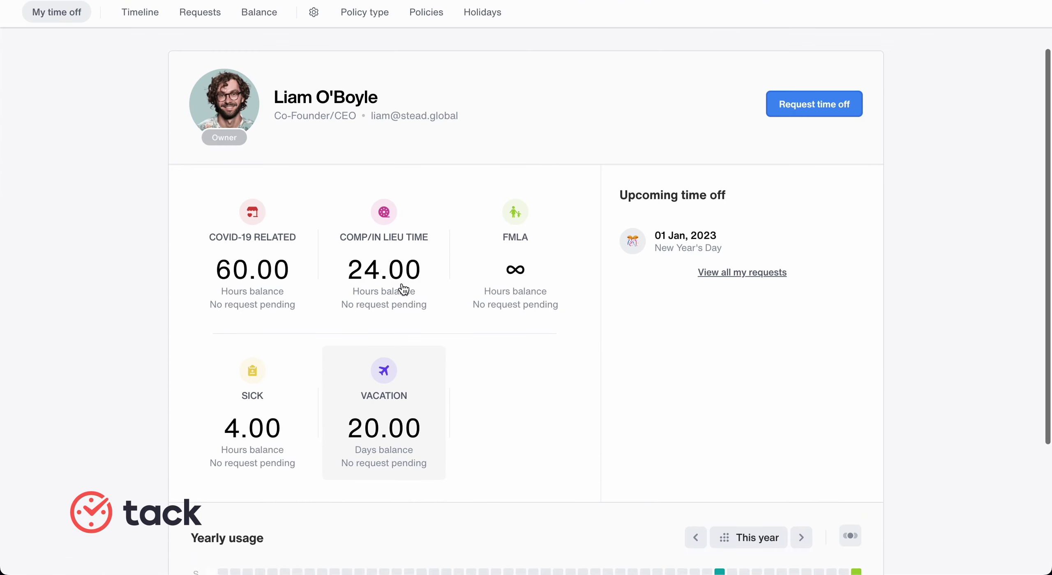
pyautogui.click(798, 134)
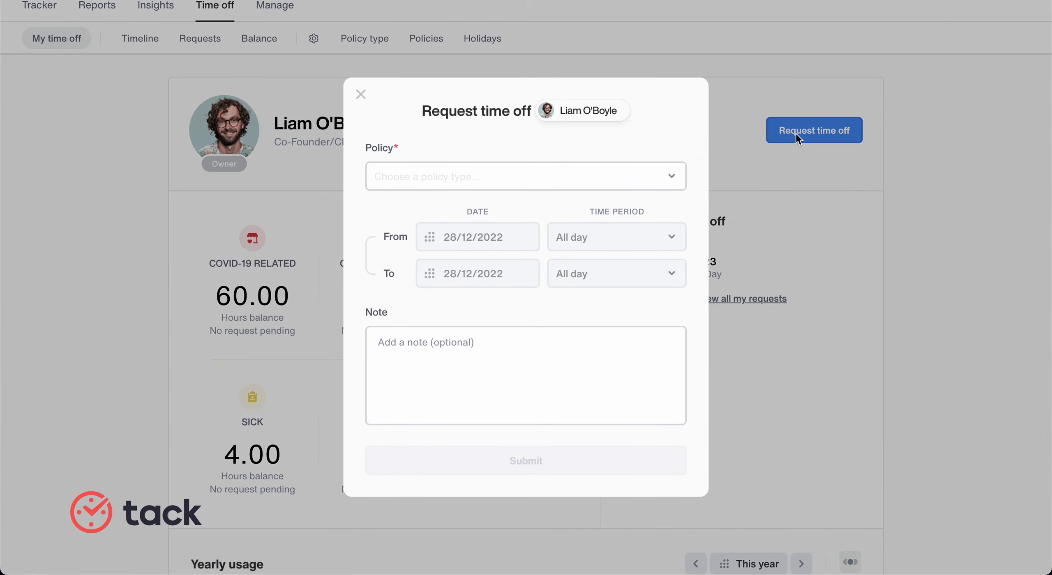
pyautogui.click(526, 175)
pyautogui.click(423, 335)
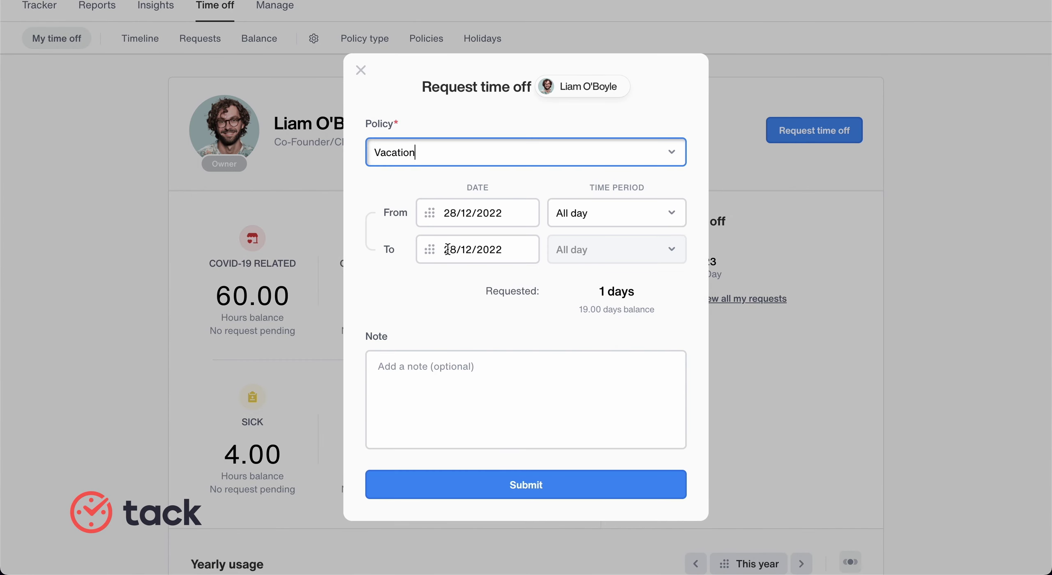
pyautogui.click(439, 250)
pyautogui.click(615, 292)
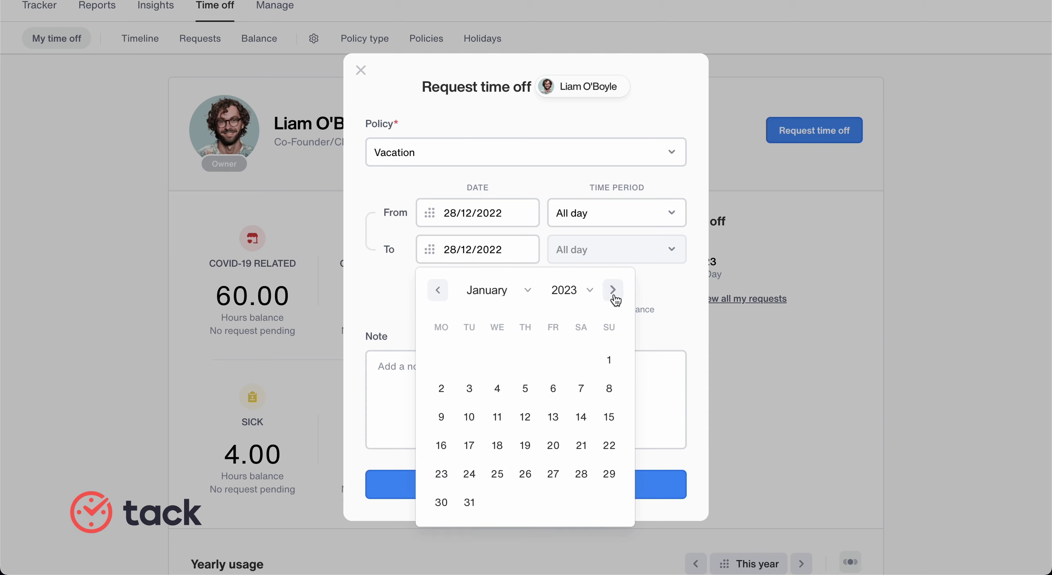
pyautogui.click(470, 388)
# Check the requested number of days and submit the vacation request without a note
pyautogui.moveTo(600, 403); pyautogui.dragTo(621, 403)
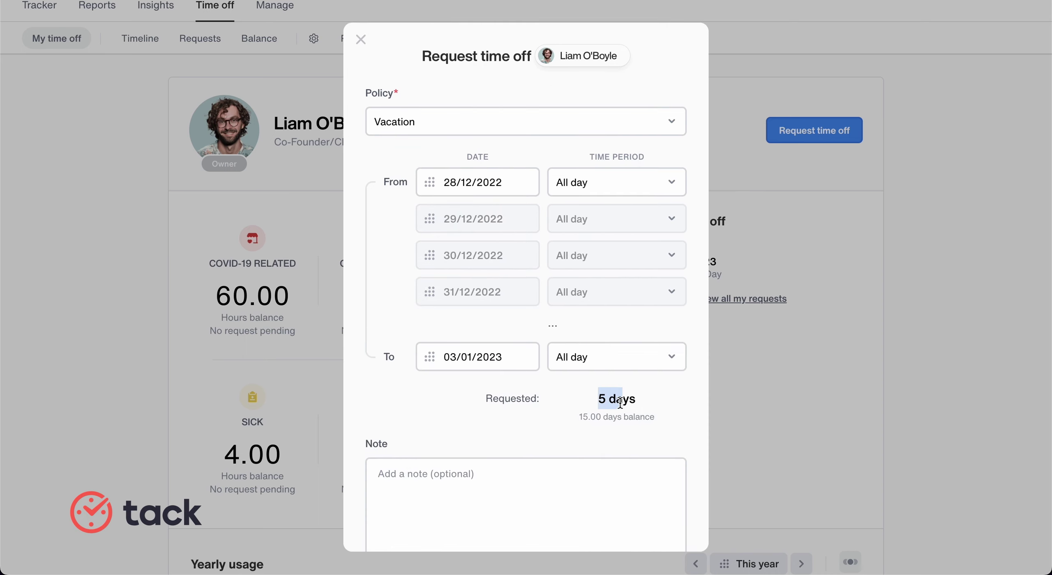
pyautogui.scroll(-1, 620, 403)
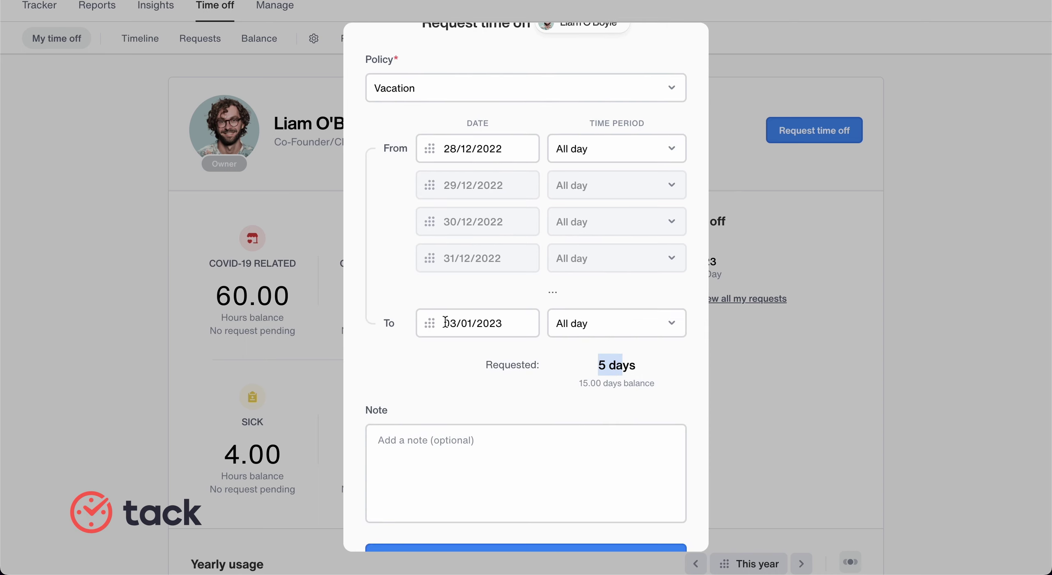
pyautogui.click(438, 441)
pyautogui.scroll(-1, 438, 441)
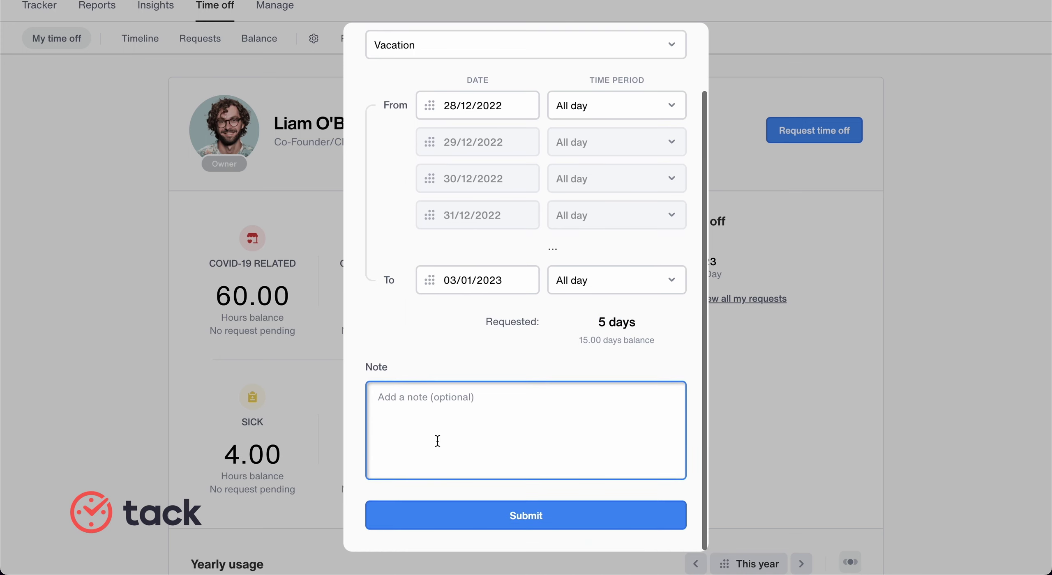
pyautogui.click(510, 508)
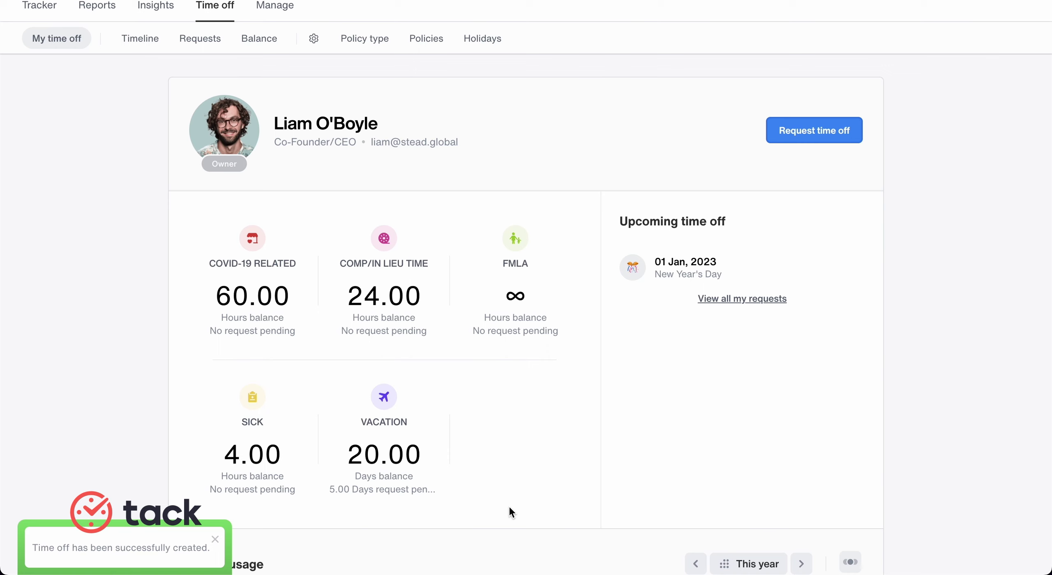
# View the personal time off balances and the review option of the Dec 28 - Jan 03 vacation request
pyautogui.scroll(-1, 509, 508)
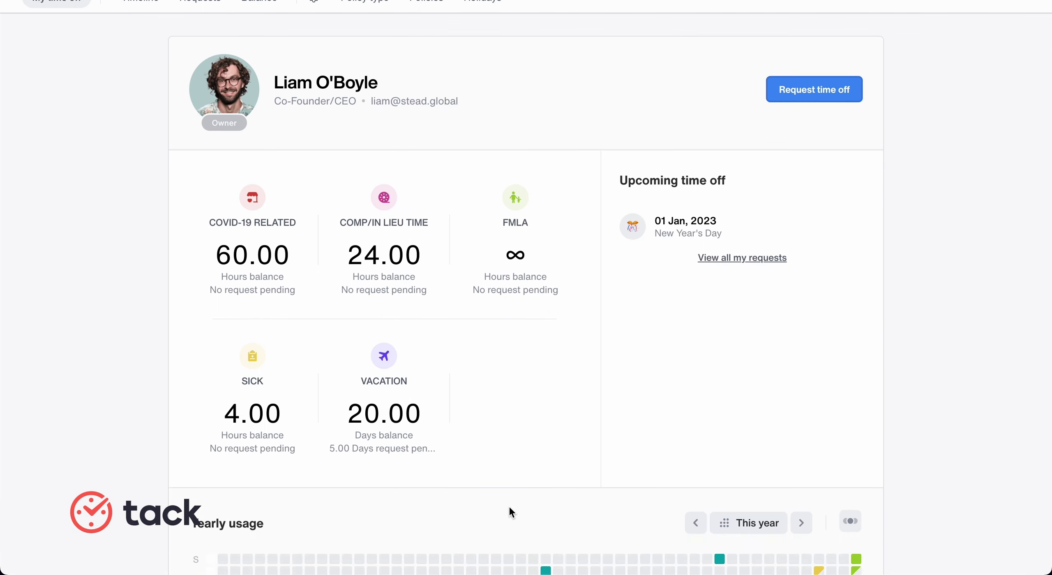
pyautogui.scroll(2, 509, 511)
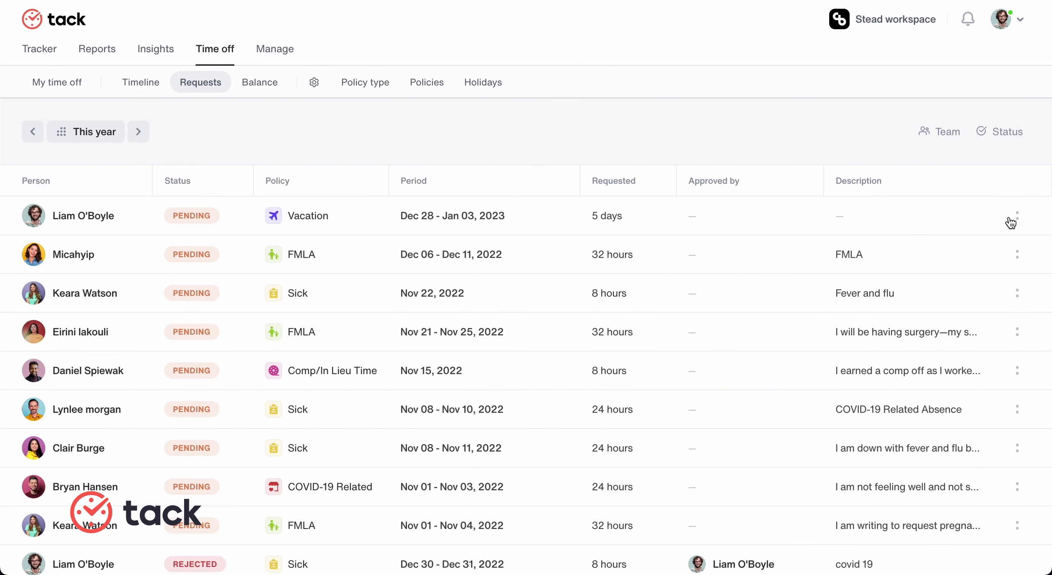
pyautogui.click(1011, 220)
pyautogui.click(950, 245)
# Browse the team members available for filtering this year's requests without selecting any
pyautogui.click(933, 129)
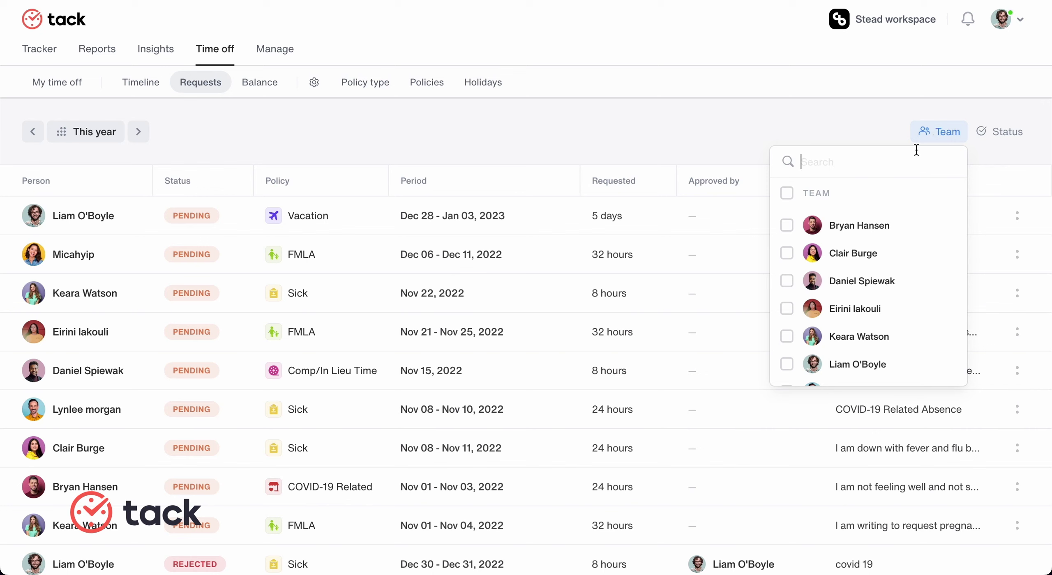
pyautogui.scroll(-3, 857, 328)
pyautogui.click(728, 138)
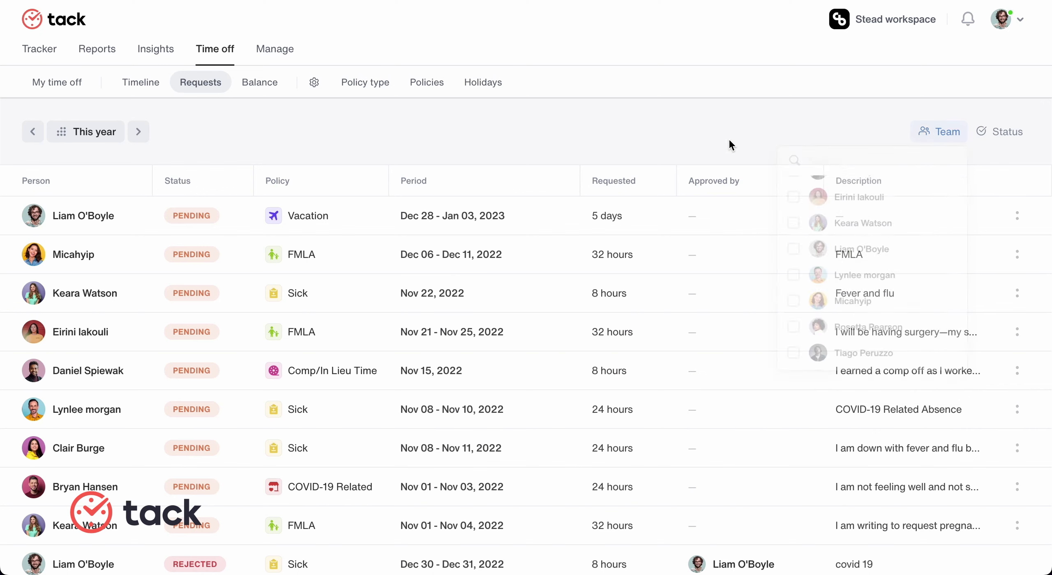
pyautogui.click(1020, 217)
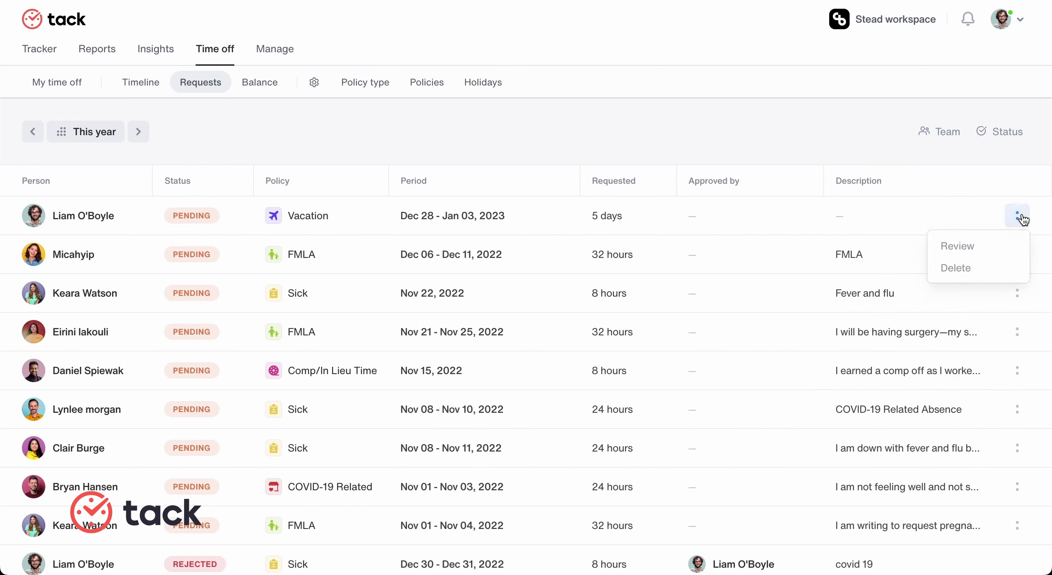
pyautogui.click(956, 268)
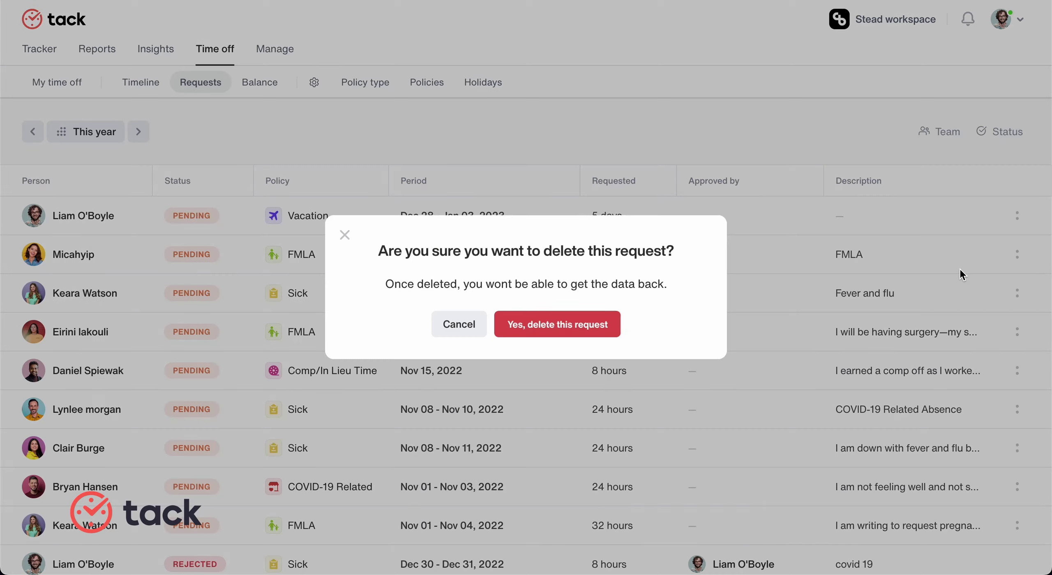
pyautogui.click(471, 328)
# Review the details of the Dec 28 - Jan 03 vacation request and view its rejection form without submitting it
pyautogui.click(1014, 223)
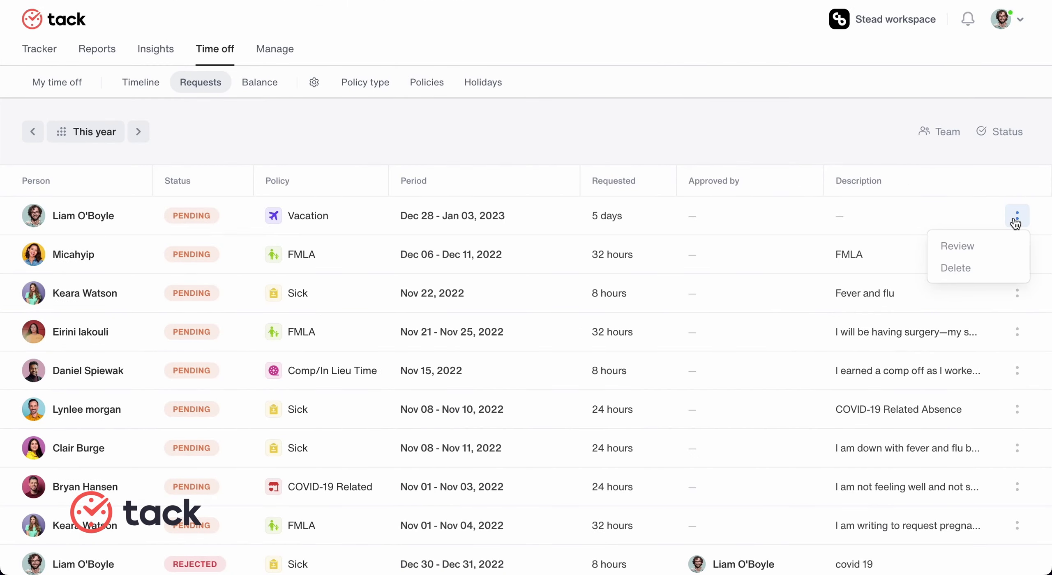
pyautogui.click(978, 245)
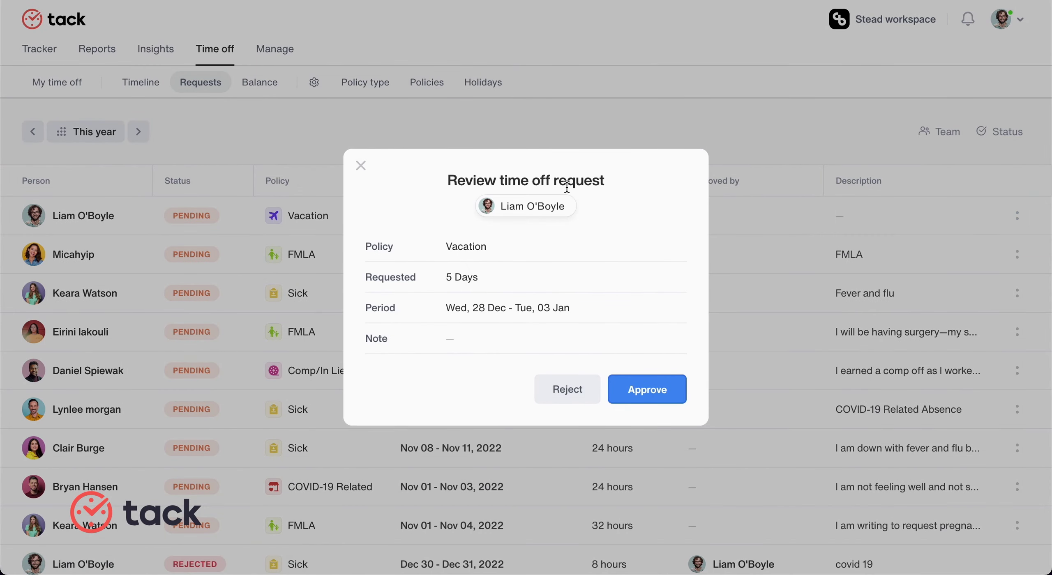
pyautogui.click(586, 398)
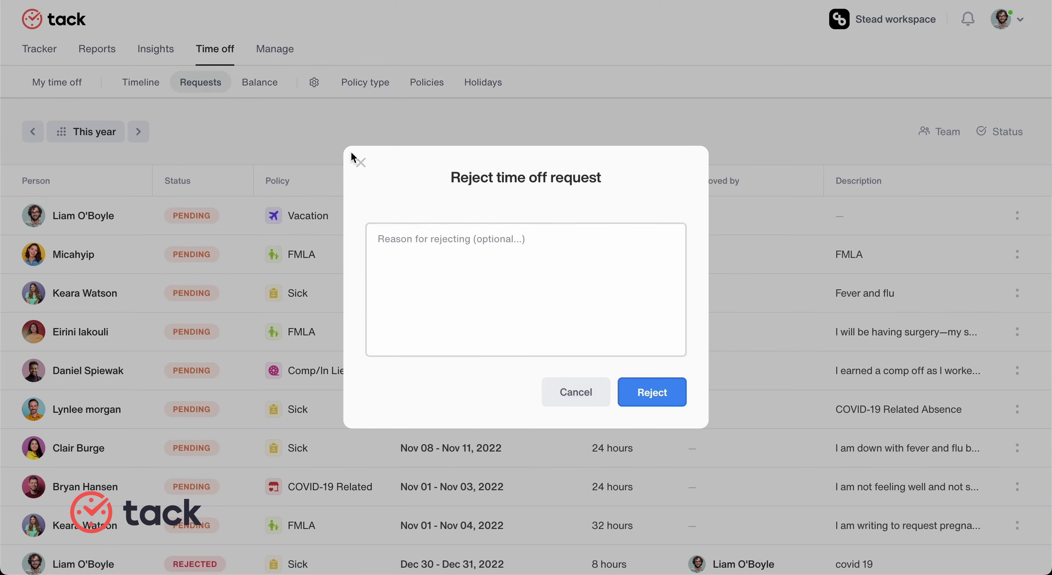
pyautogui.click(361, 163)
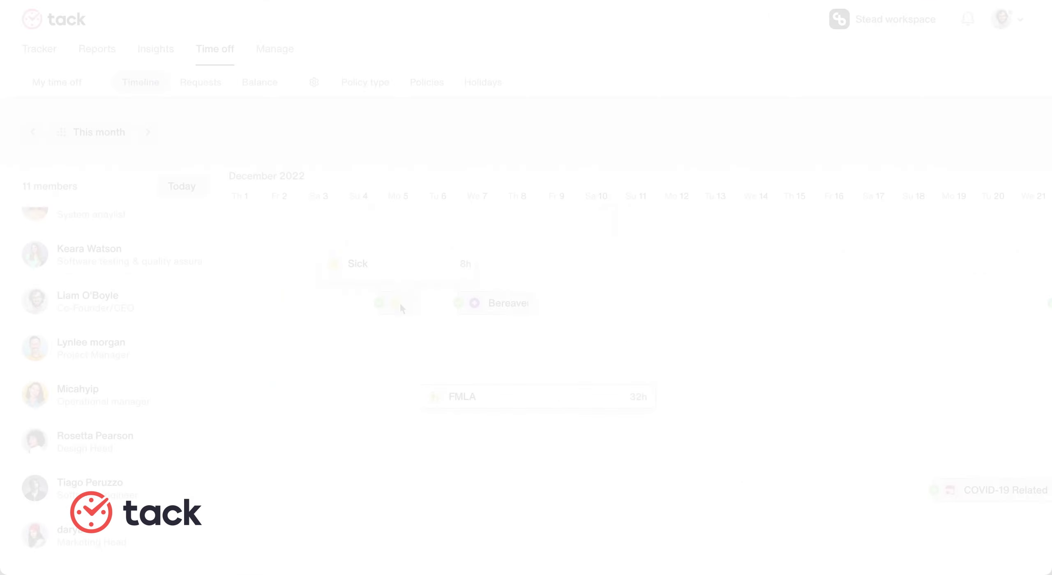
# Examine the team's time off entries across the December 2022 timeline
pyautogui.moveTo(478, 308)
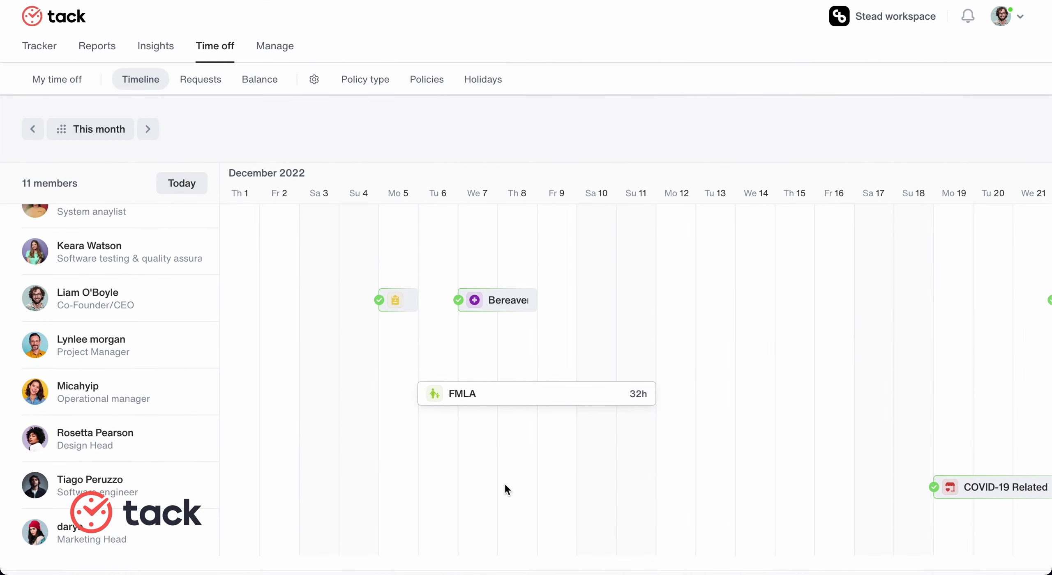
pyautogui.scroll(3, 505, 484)
pyautogui.scroll(2, 504, 484)
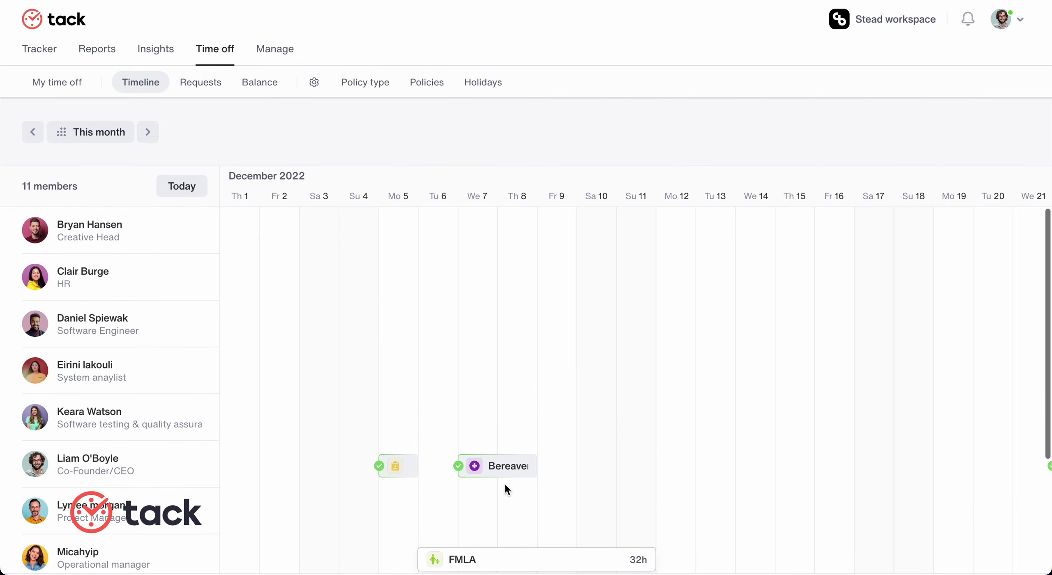
pyautogui.hscroll(5, 504, 483)
pyautogui.hscroll(5, 504, 483)
pyautogui.hscroll(-12, 505, 483)
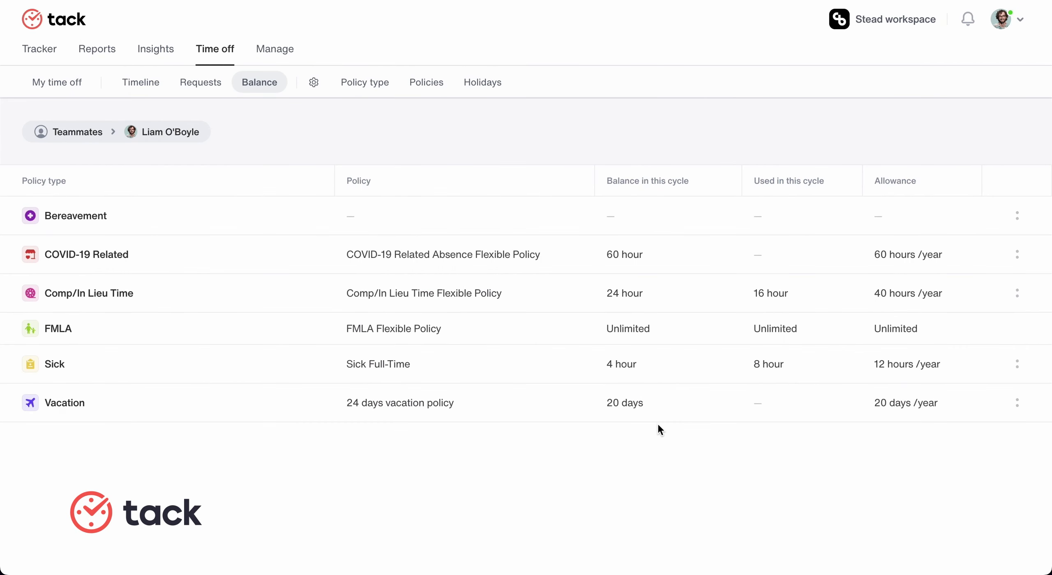
pyautogui.click(1019, 262)
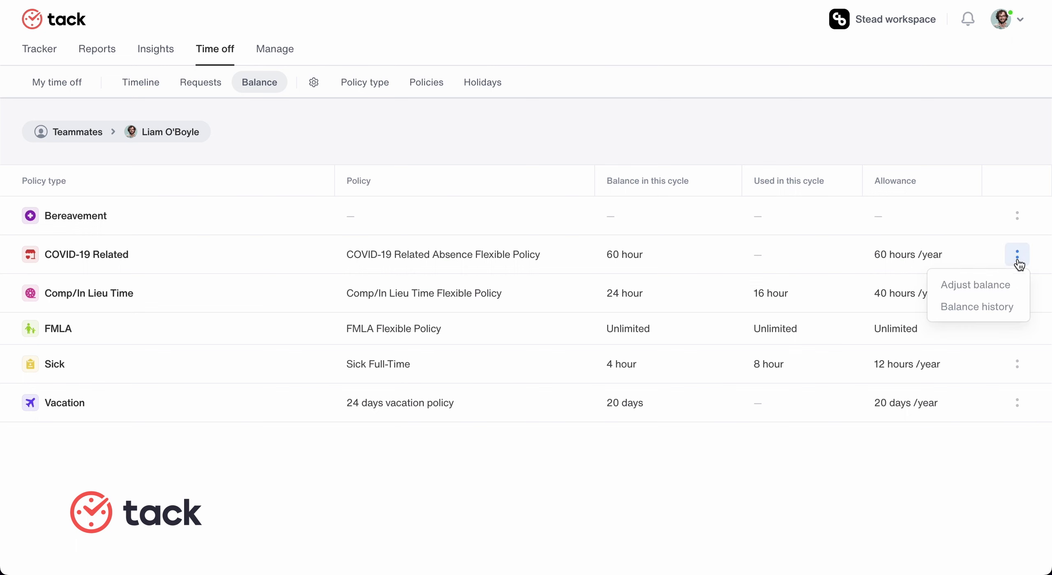
pyautogui.click(991, 284)
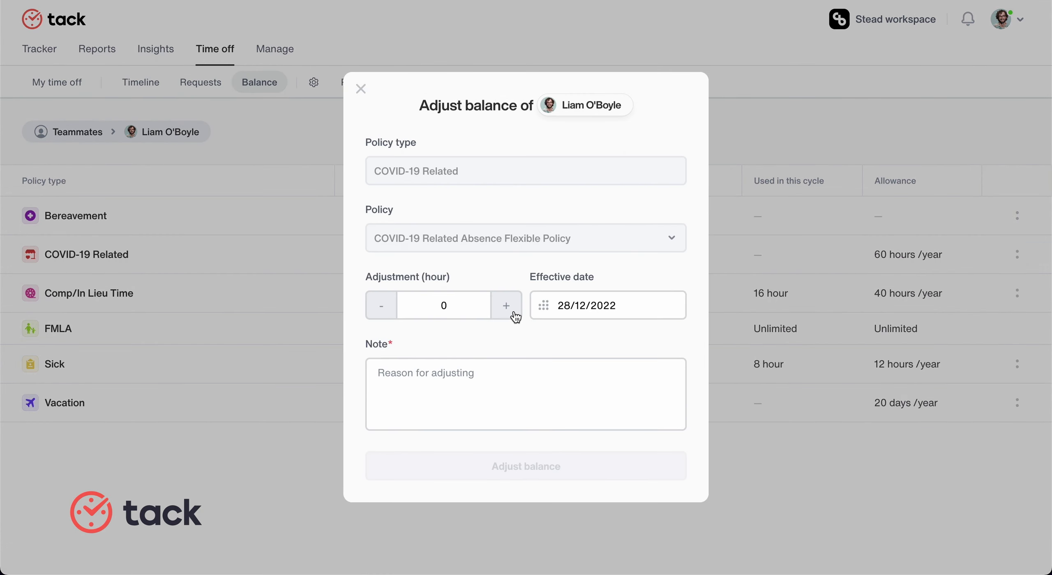
pyautogui.click(515, 315)
pyautogui.click(362, 91)
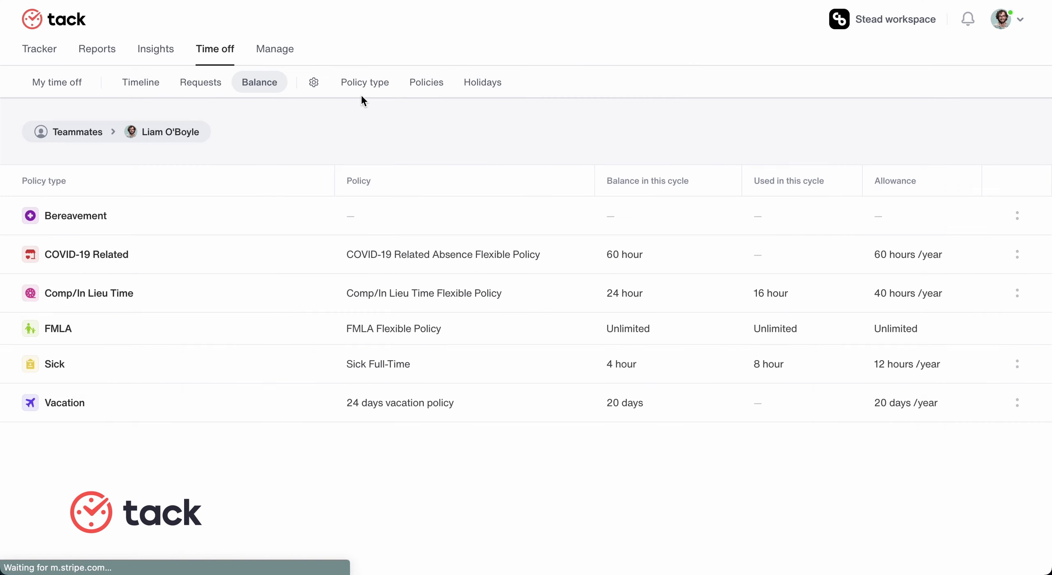
# Review the selected teammate's balance history for the COVID-19 Related and Vacation policy types, closing each history after viewing
pyautogui.click(1017, 254)
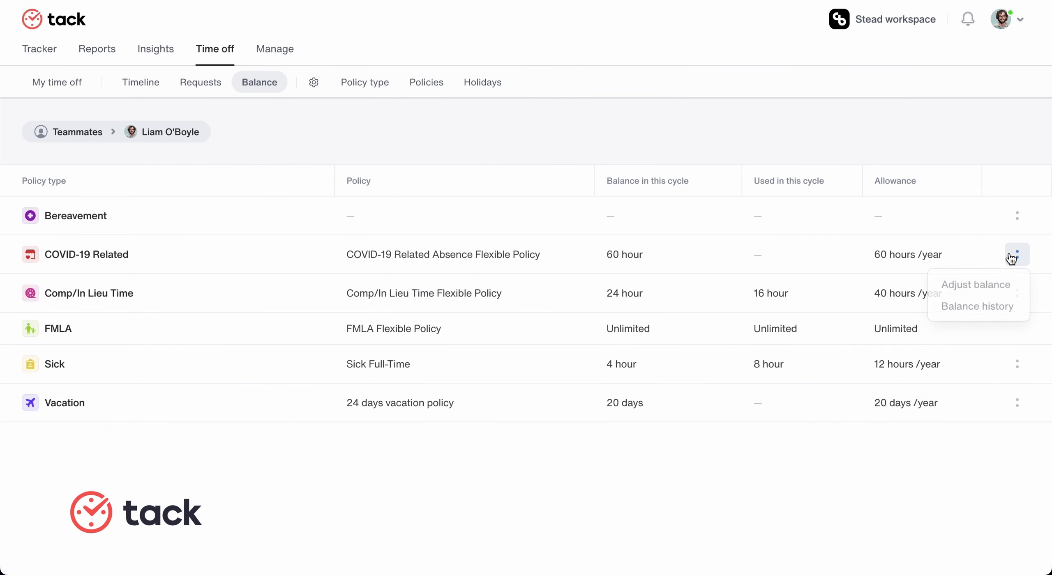
pyautogui.click(975, 304)
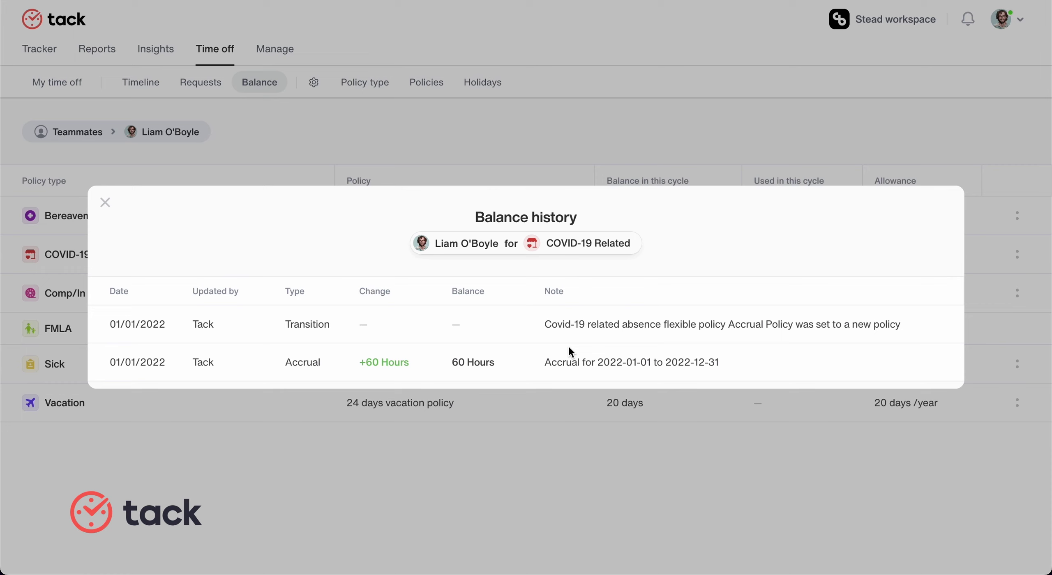
pyautogui.click(106, 203)
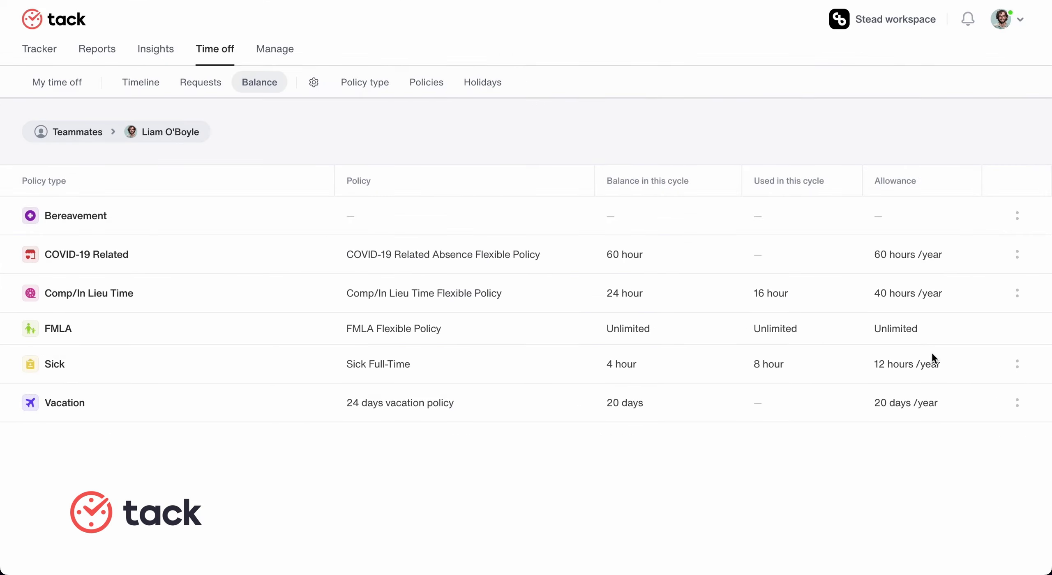
pyautogui.click(1017, 403)
pyautogui.click(978, 453)
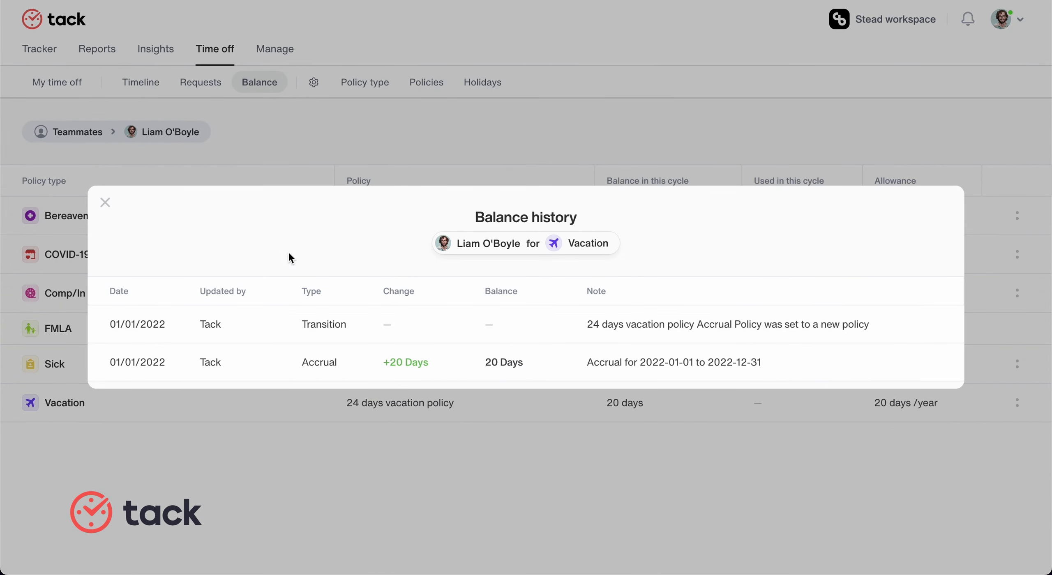
pyautogui.click(106, 203)
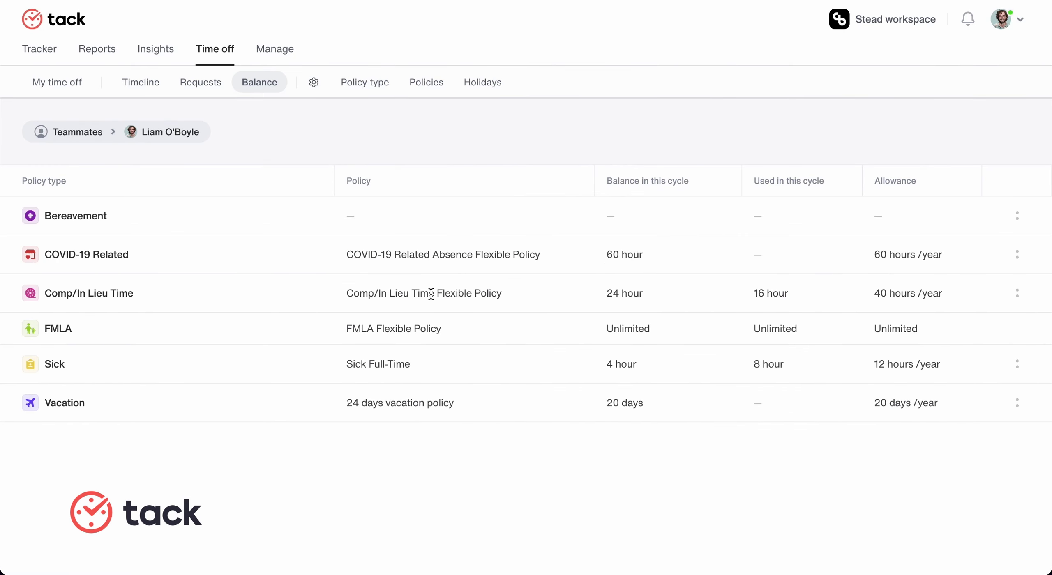
# Switch the balance view to the first teammate in the teammates list
pyautogui.click(191, 141)
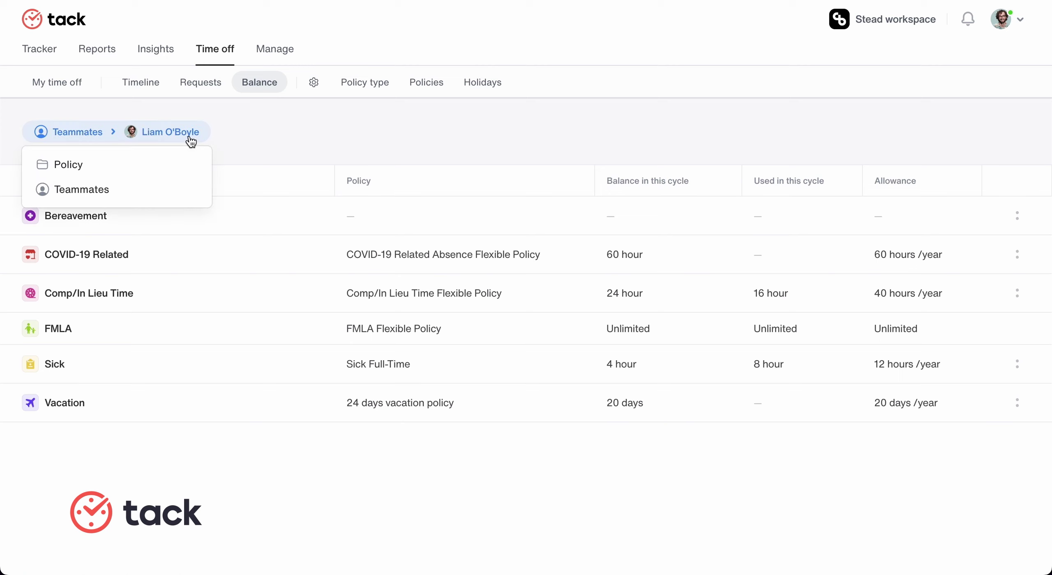
pyautogui.click(136, 196)
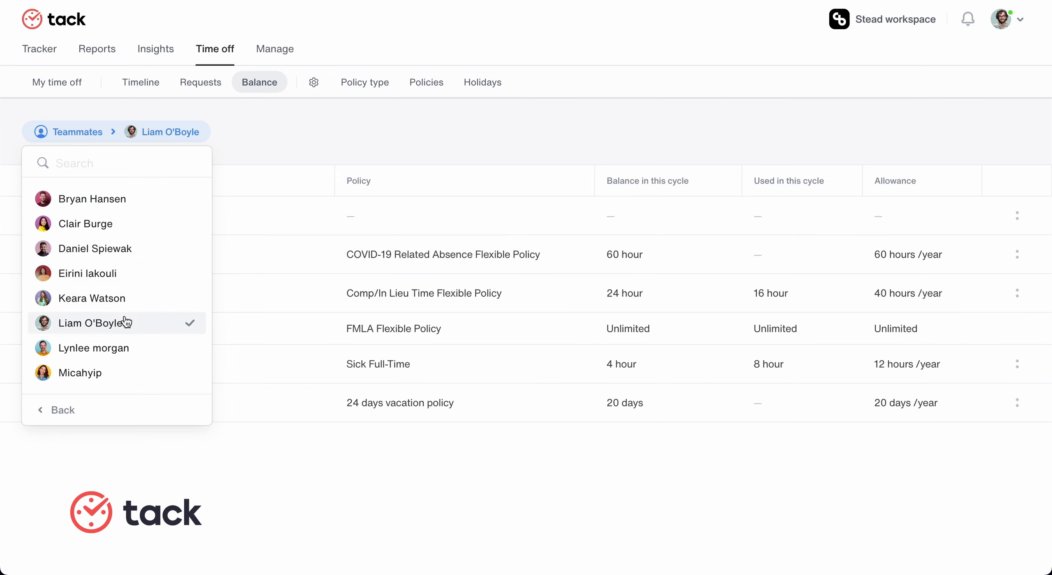
pyautogui.click(112, 199)
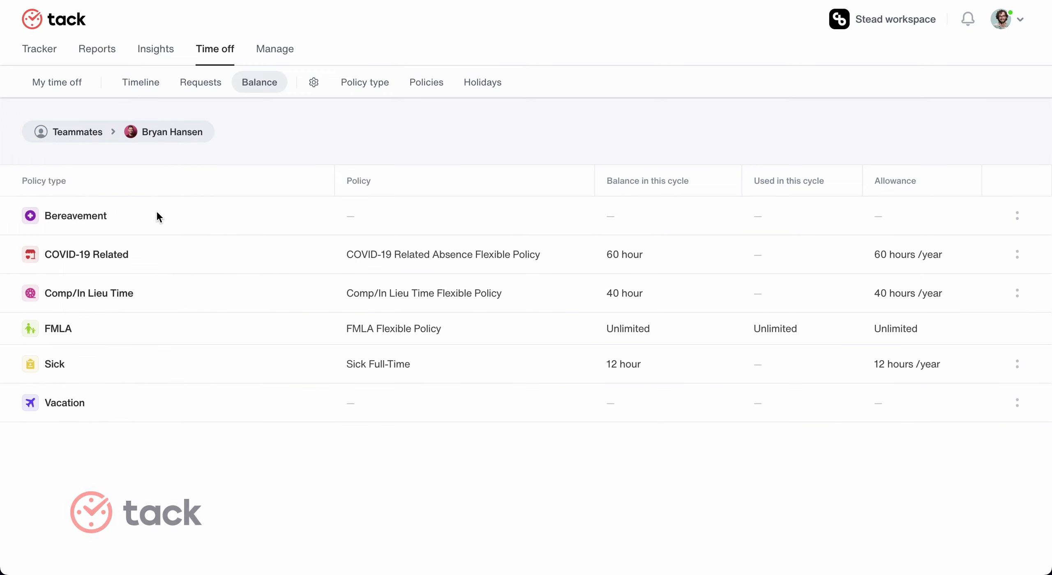